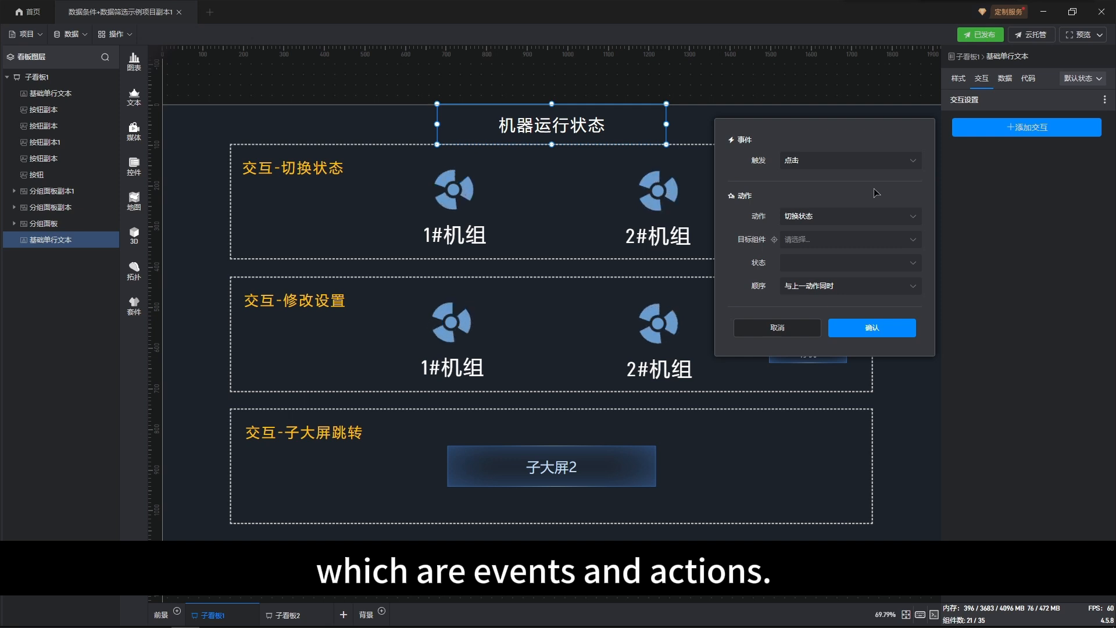
Step: Review the trigger and action options for a new interaction on the 机器运行状态 title text, leaving it unsaved
{"action": "left_click", "coordinate": [893, 168]}
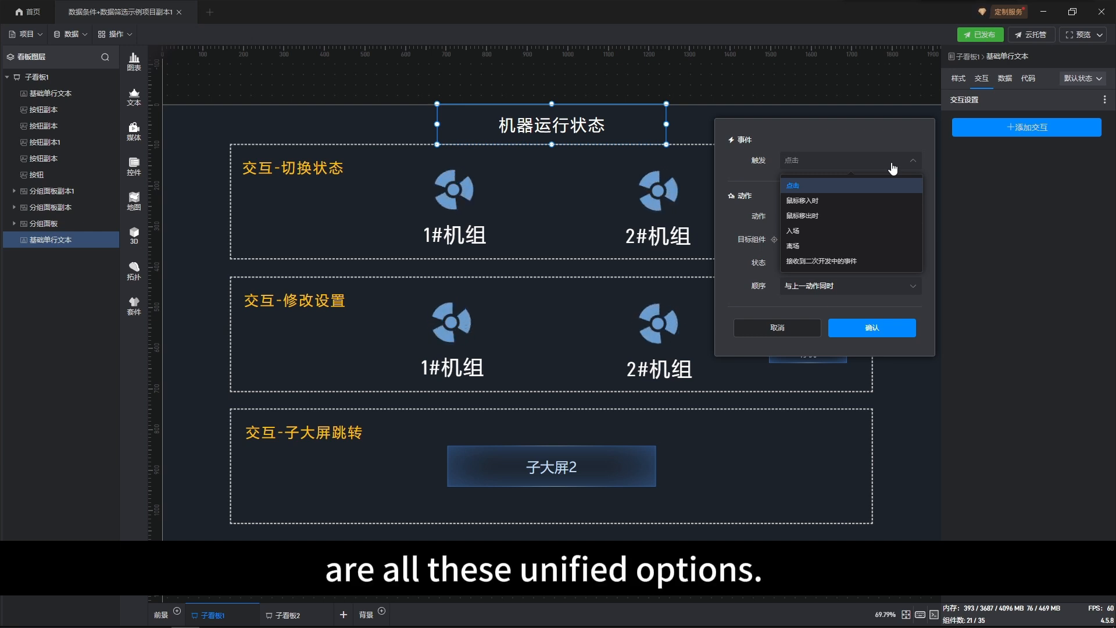
{"action": "left_click", "coordinate": [810, 142]}
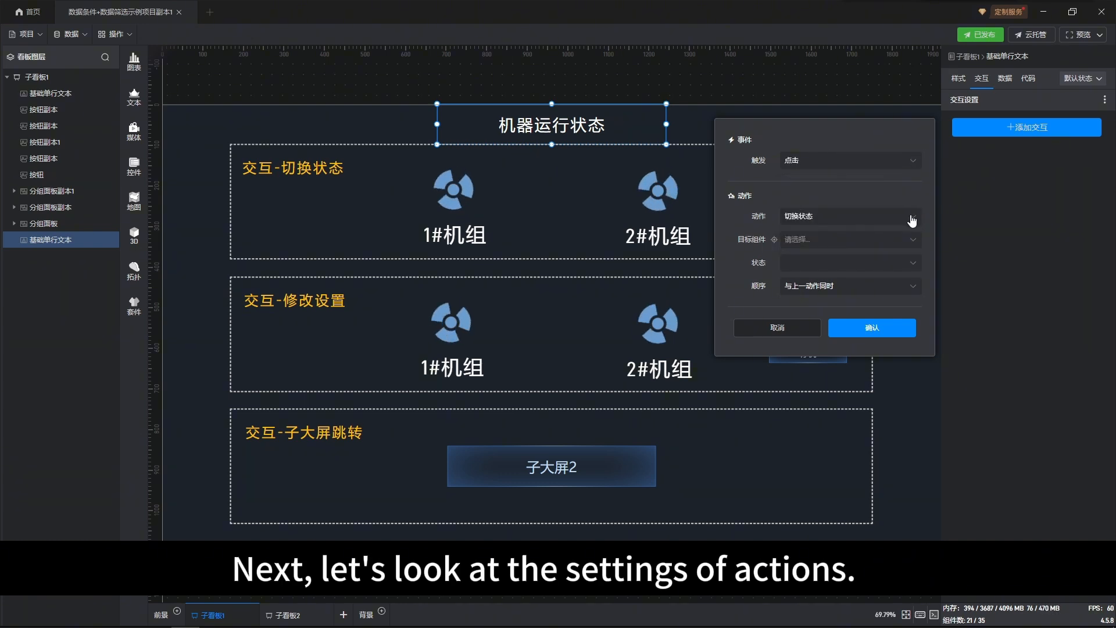
{"action": "left_click", "coordinate": [914, 222]}
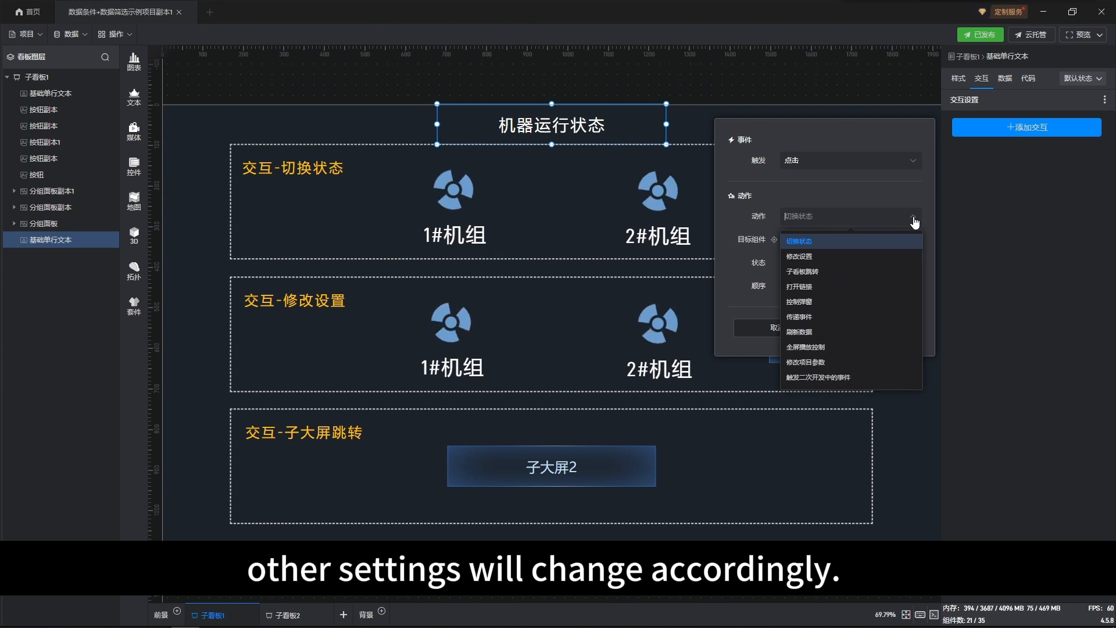
{"action": "left_click", "coordinate": [914, 219]}
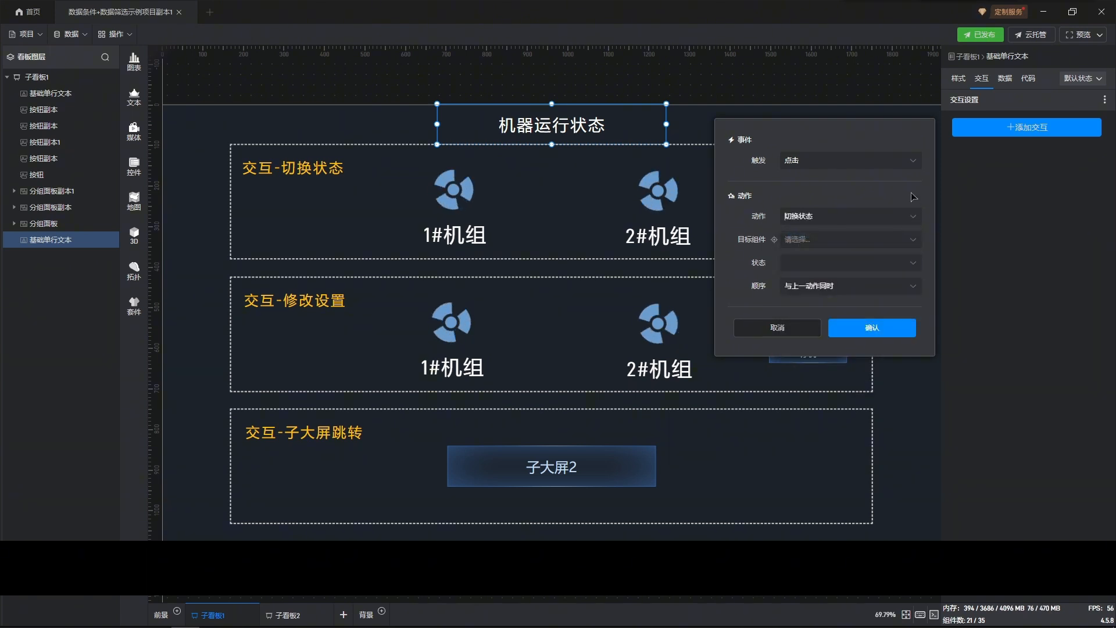
{"action": "left_click", "coordinate": [914, 240]}
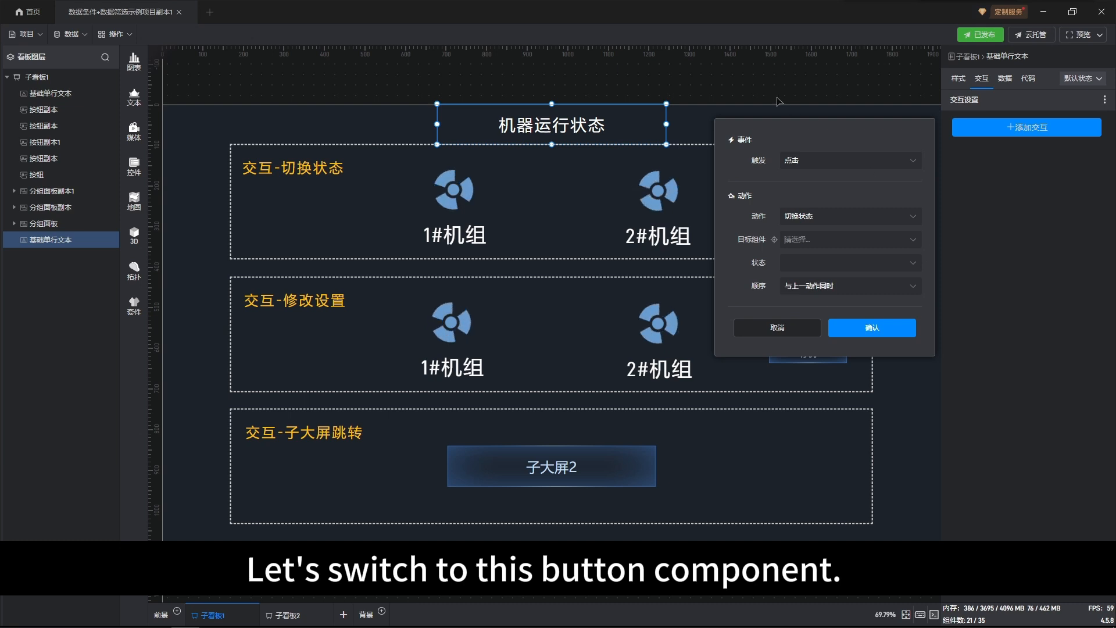
{"action": "left_click", "coordinate": [637, 214]}
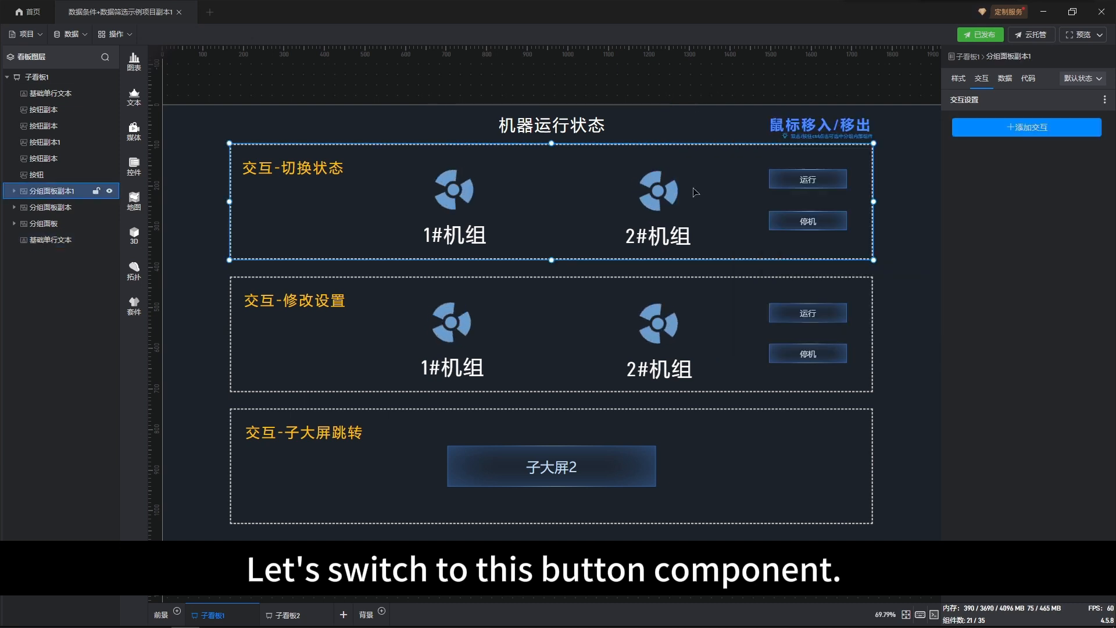
Step: Open the 运行 button's first 切换状态 interaction in the 交互-切换状态 section and examine its selectable target components
{"action": "double_click", "coordinate": [802, 174]}
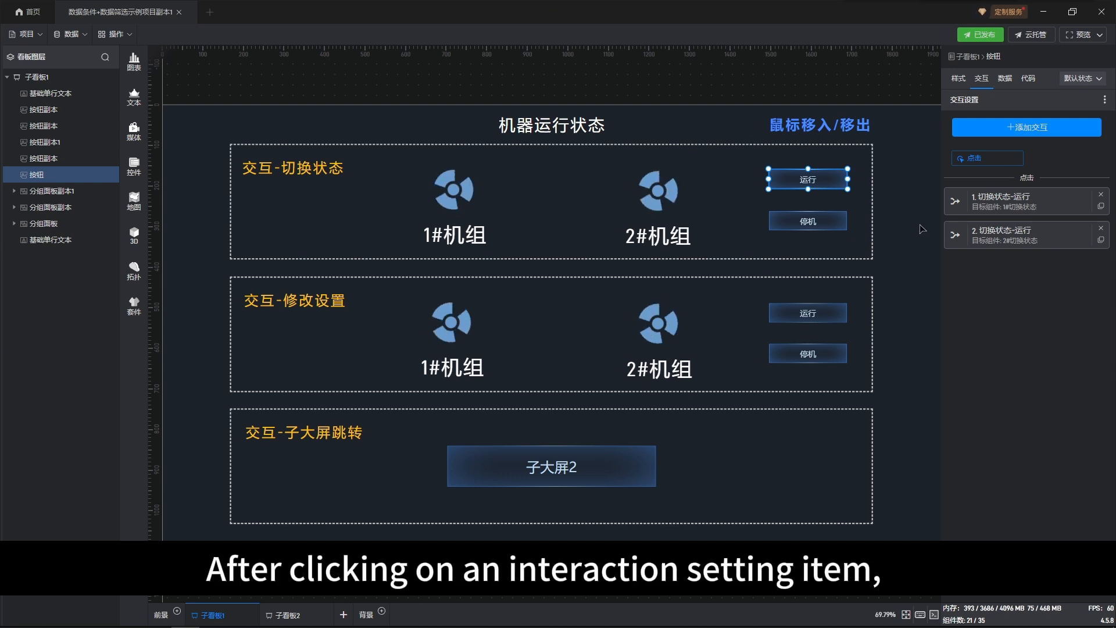
{"action": "left_click", "coordinate": [1004, 206]}
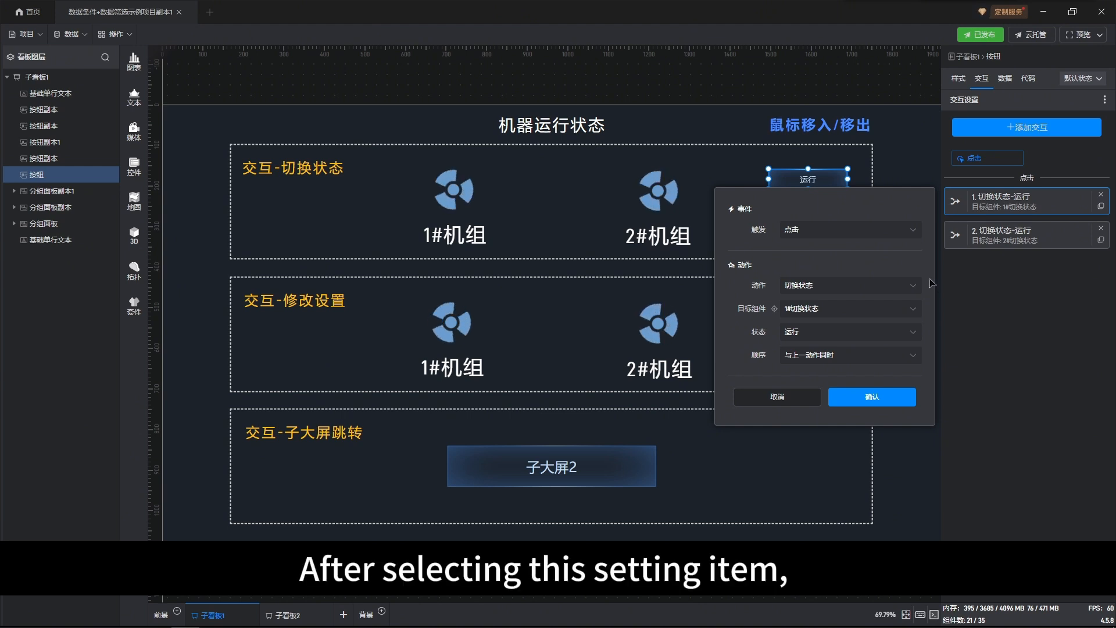
{"action": "left_click", "coordinate": [917, 313]}
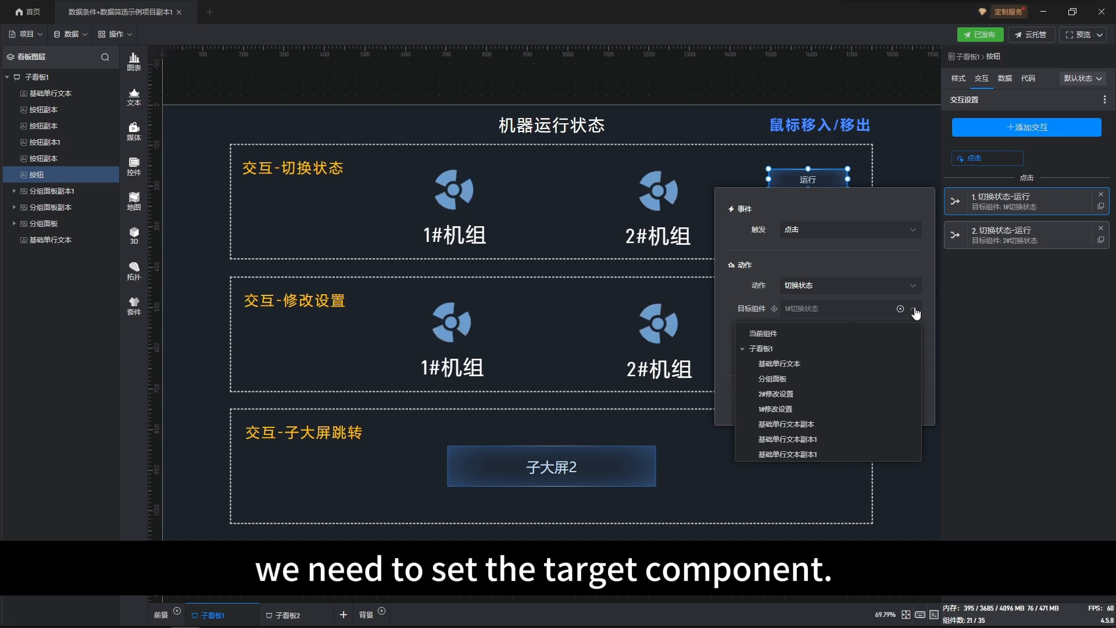
{"action": "left_click", "coordinate": [741, 350]}
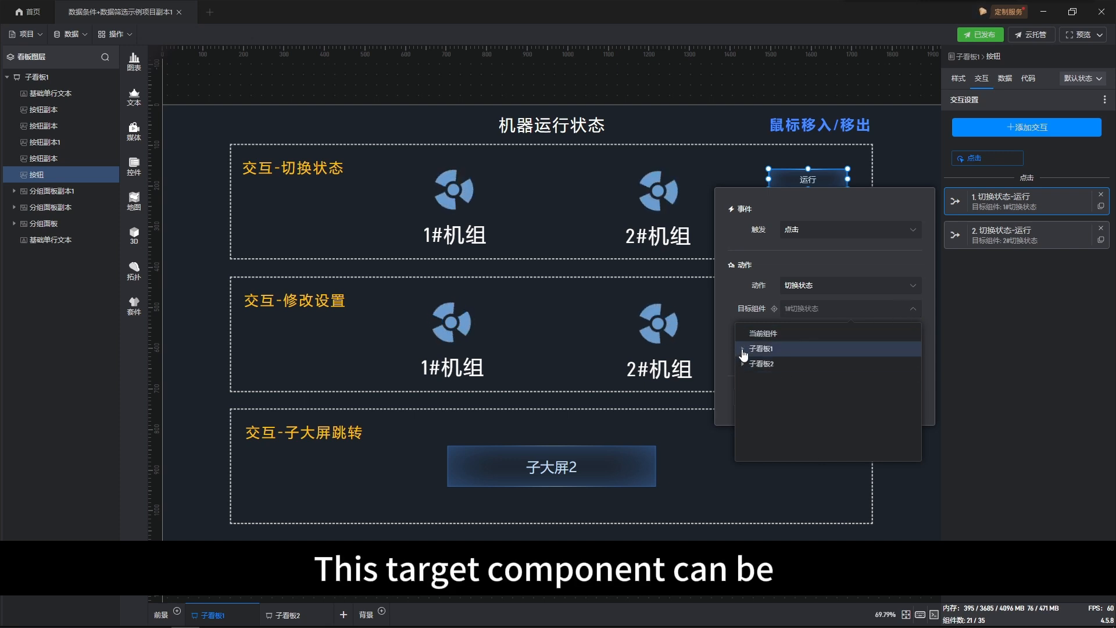
{"action": "left_click", "coordinate": [744, 350]}
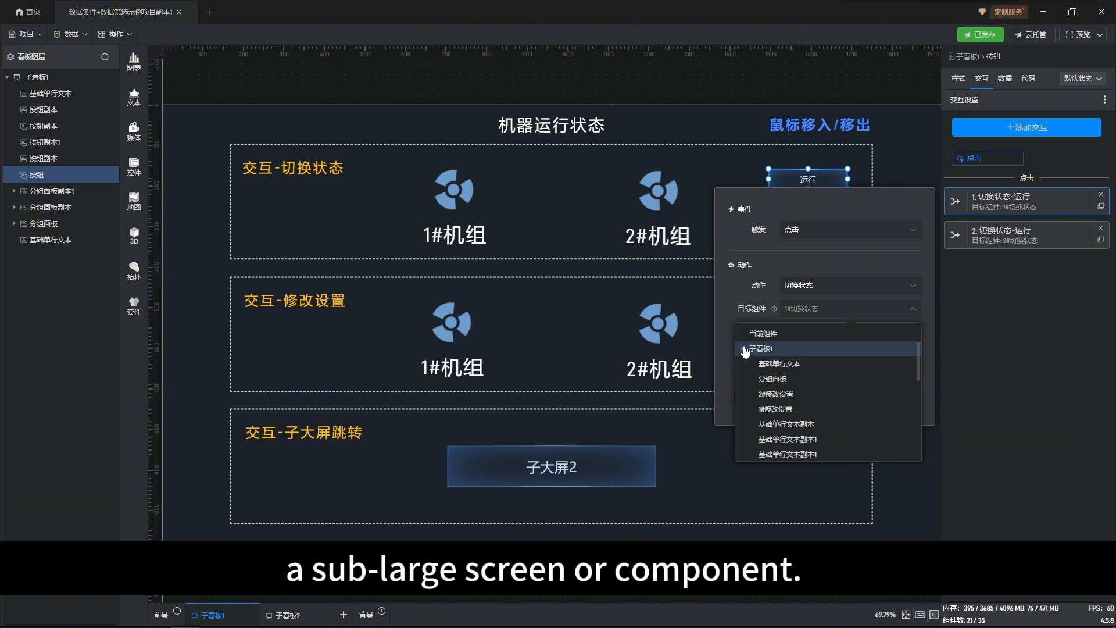
{"action": "left_click", "coordinate": [928, 304]}
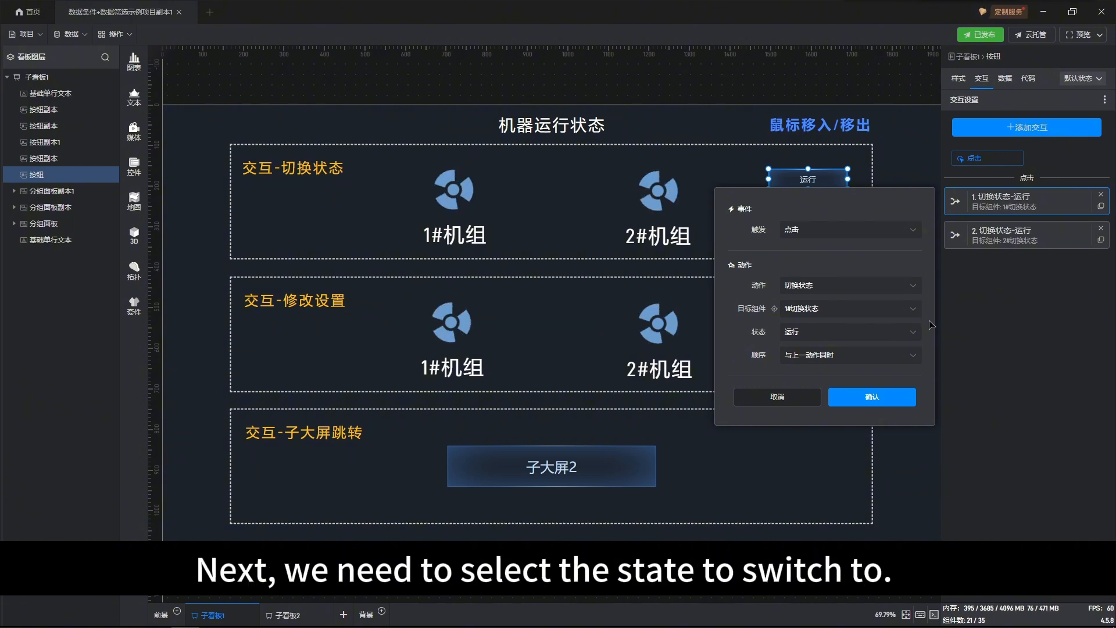
Step: Examine the state and execution order options of the 运行 button's 切换状态 interaction and close its settings
{"action": "left_click", "coordinate": [912, 336]}
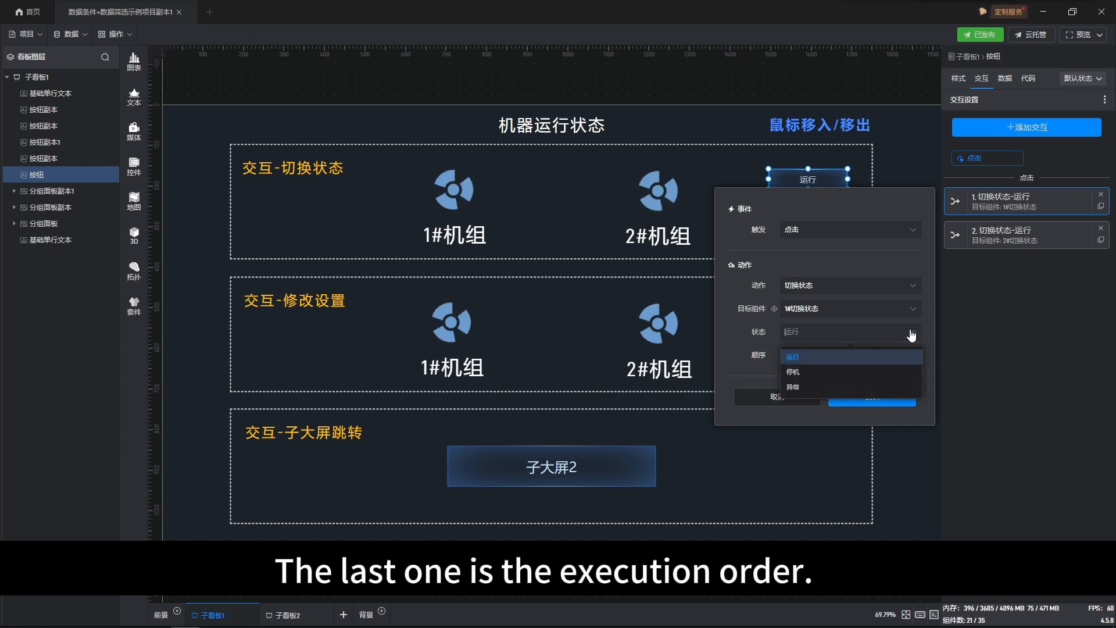
{"action": "left_click", "coordinate": [912, 337]}
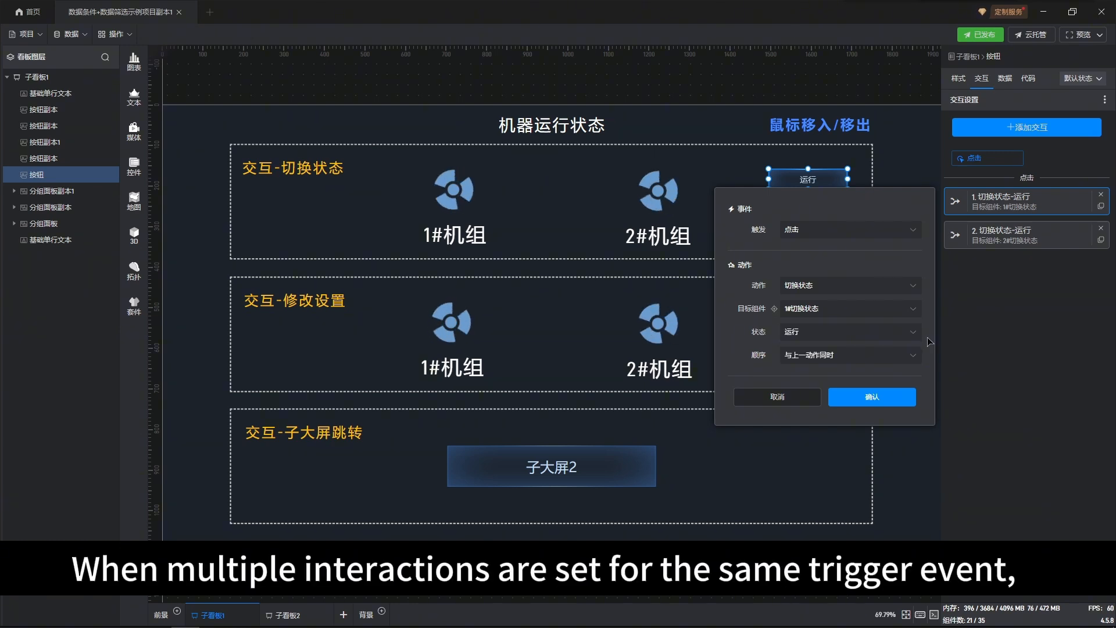
{"action": "left_click", "coordinate": [914, 360]}
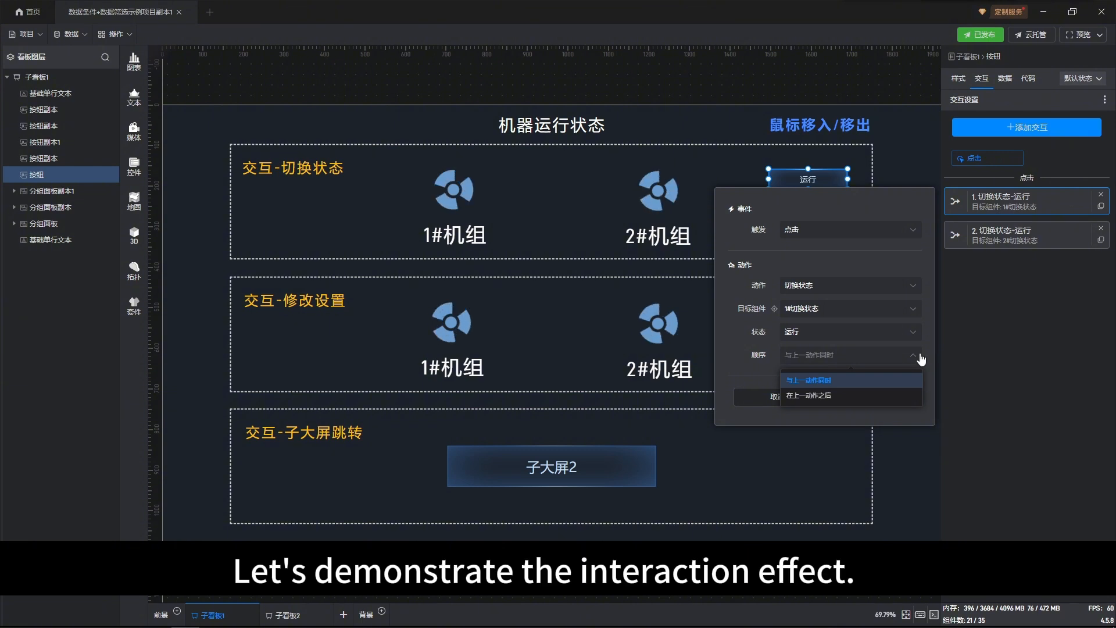
{"action": "left_click", "coordinate": [919, 355]}
{"action": "left_click", "coordinate": [873, 397]}
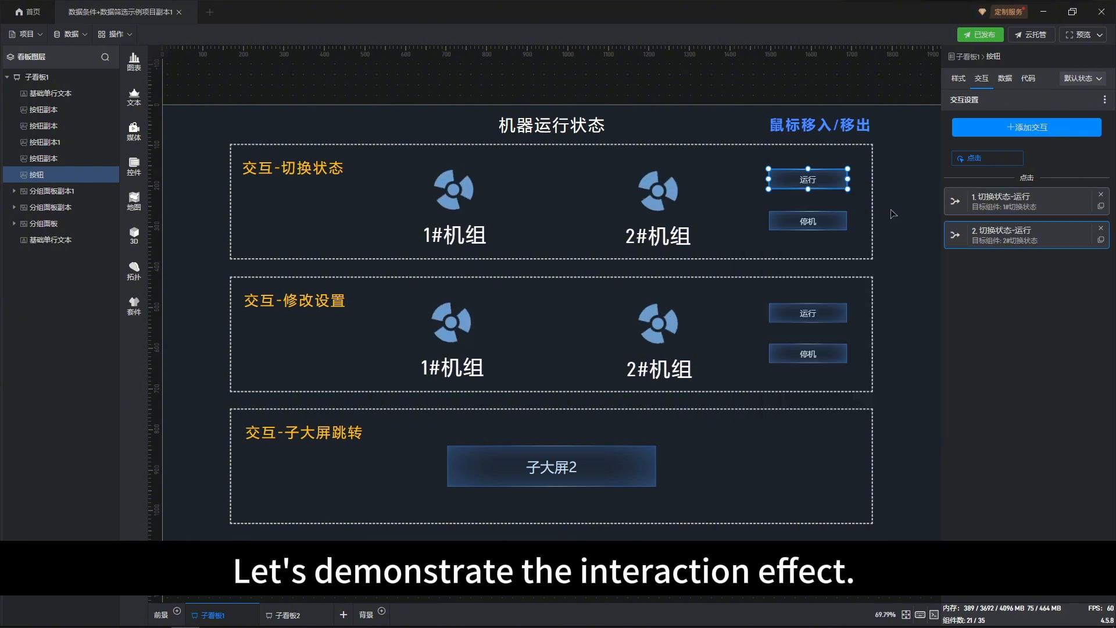
Step: Test the 停机 and 运行 buttons in the 交互-切换状态 section on the unit fans
{"action": "left_click", "coordinate": [828, 220]}
{"action": "double_click", "coordinate": [827, 218]}
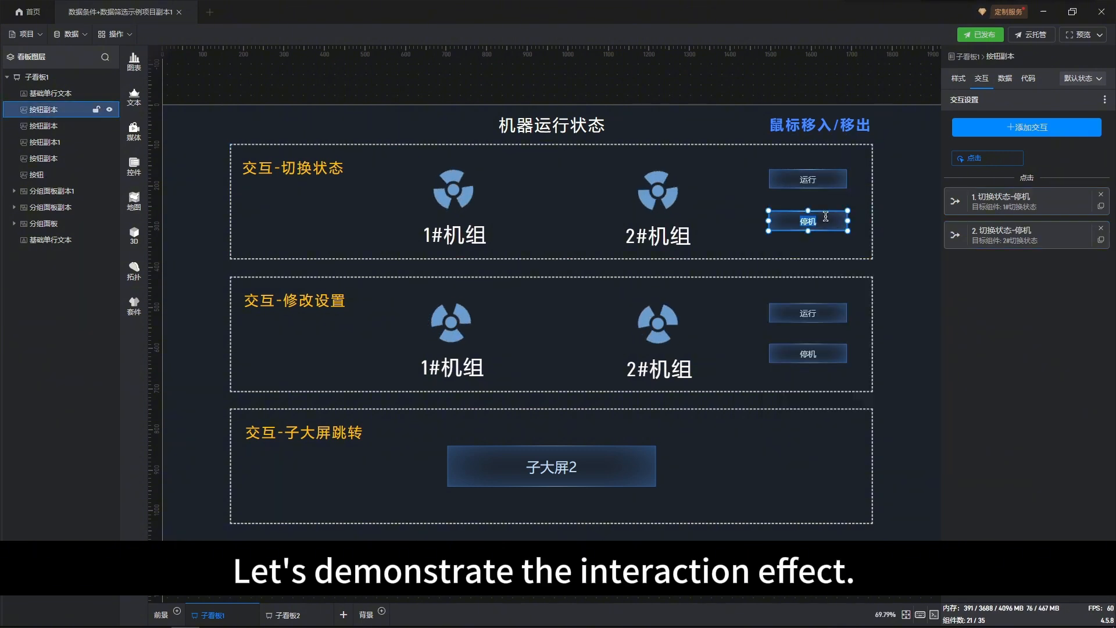
{"action": "left_click", "coordinate": [824, 183]}
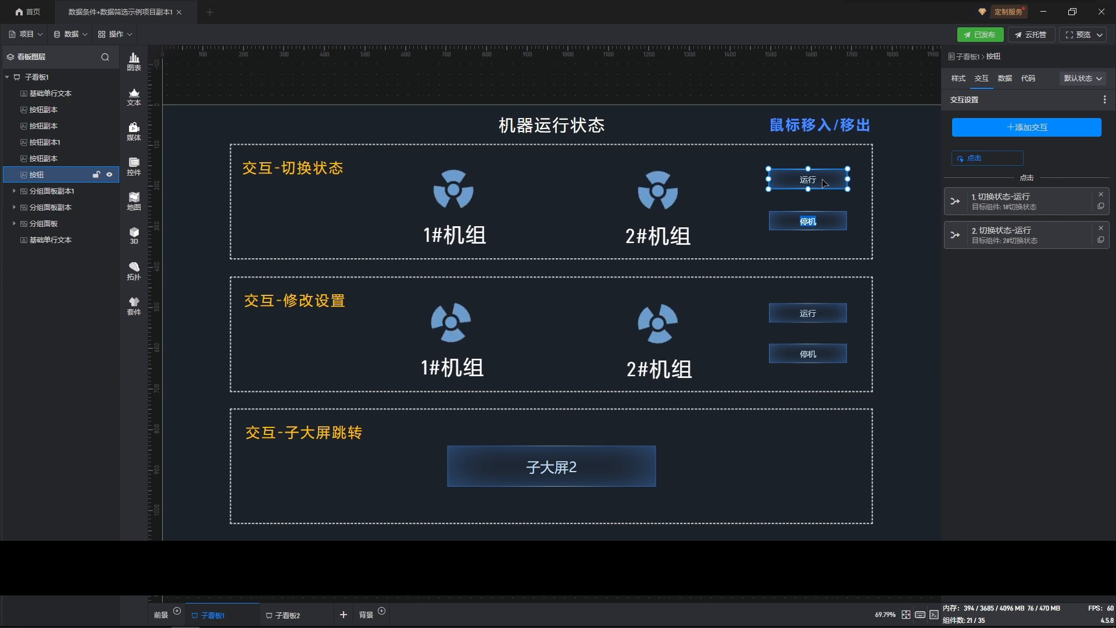
{"action": "left_click", "coordinate": [908, 189]}
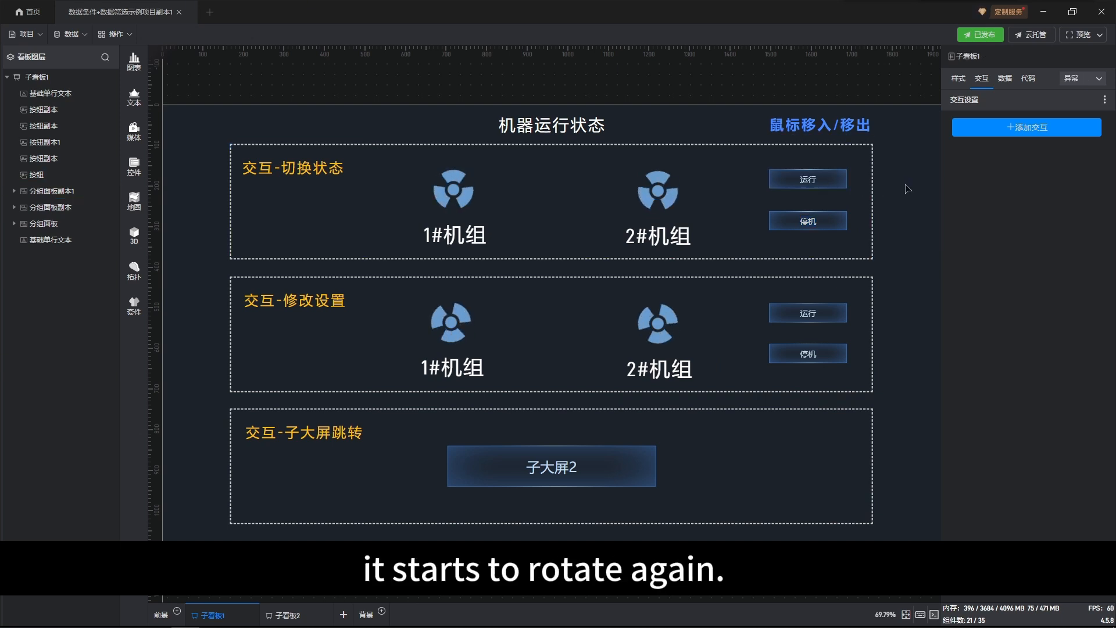
Step: Open the 修改设置 interaction of the 运行 button in the 交互-修改设置 section and examine its specified components
{"action": "left_click", "coordinate": [813, 313]}
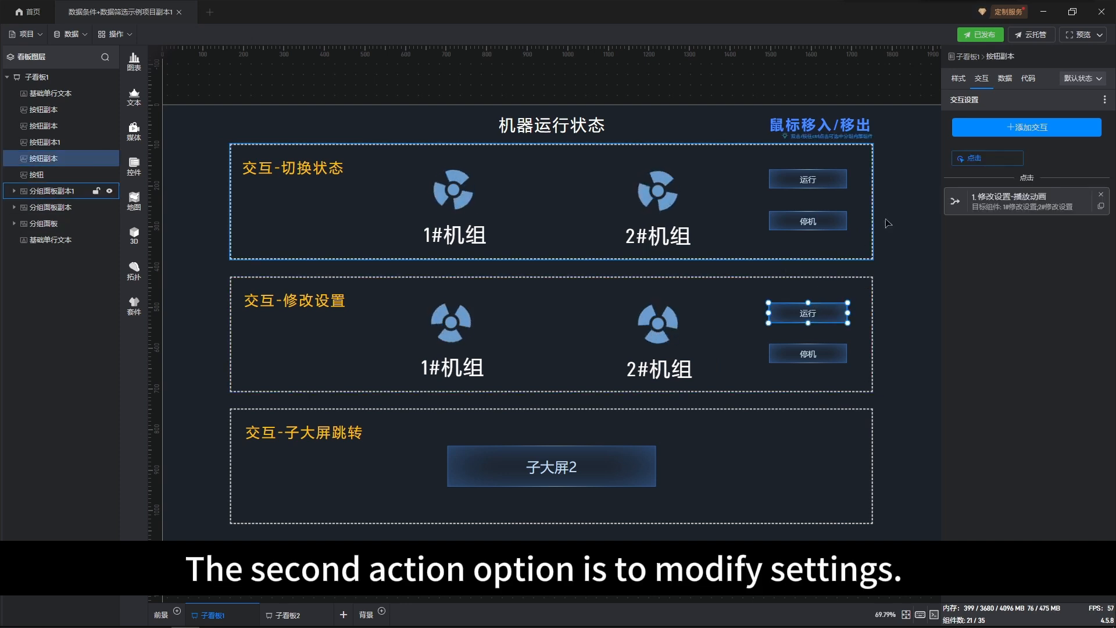
{"action": "left_click", "coordinate": [1012, 198]}
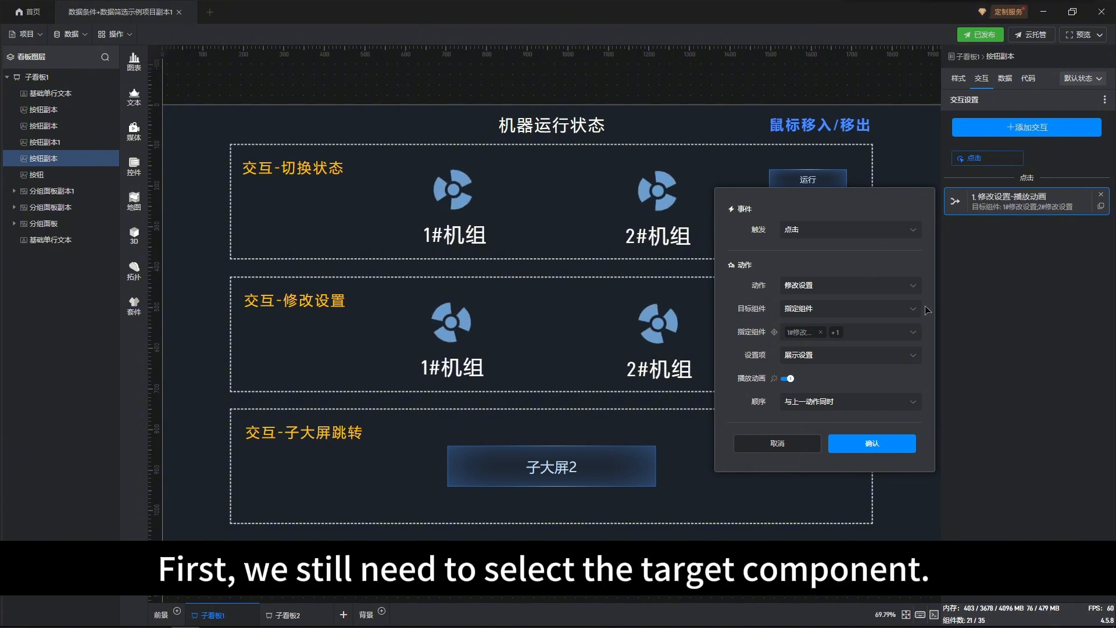
{"action": "left_click", "coordinate": [913, 333]}
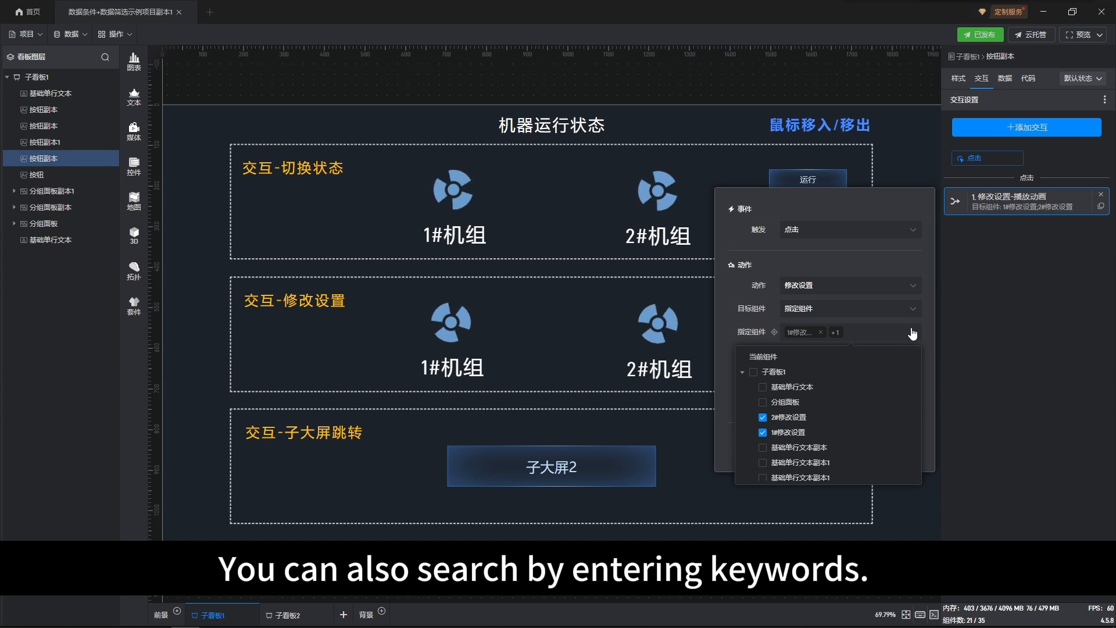
{"action": "left_click", "coordinate": [913, 333]}
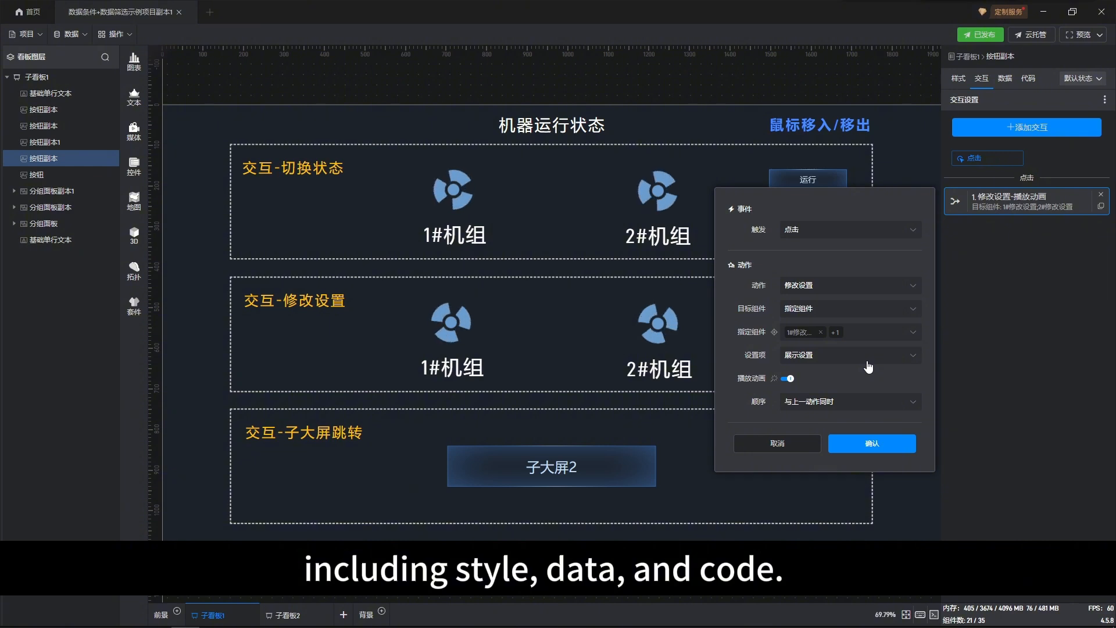
Step: Use 播放动画 from the 展示设置 category under 样式 as the interaction's setting item and confirm the interaction
{"action": "left_click", "coordinate": [914, 356]}
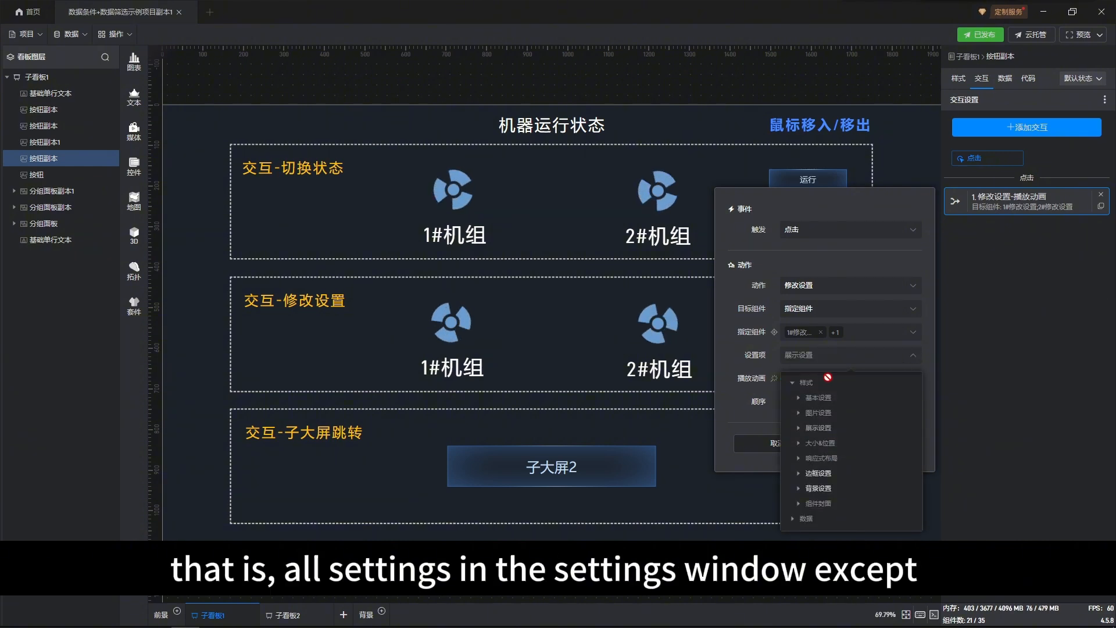
{"action": "left_click", "coordinate": [793, 384]}
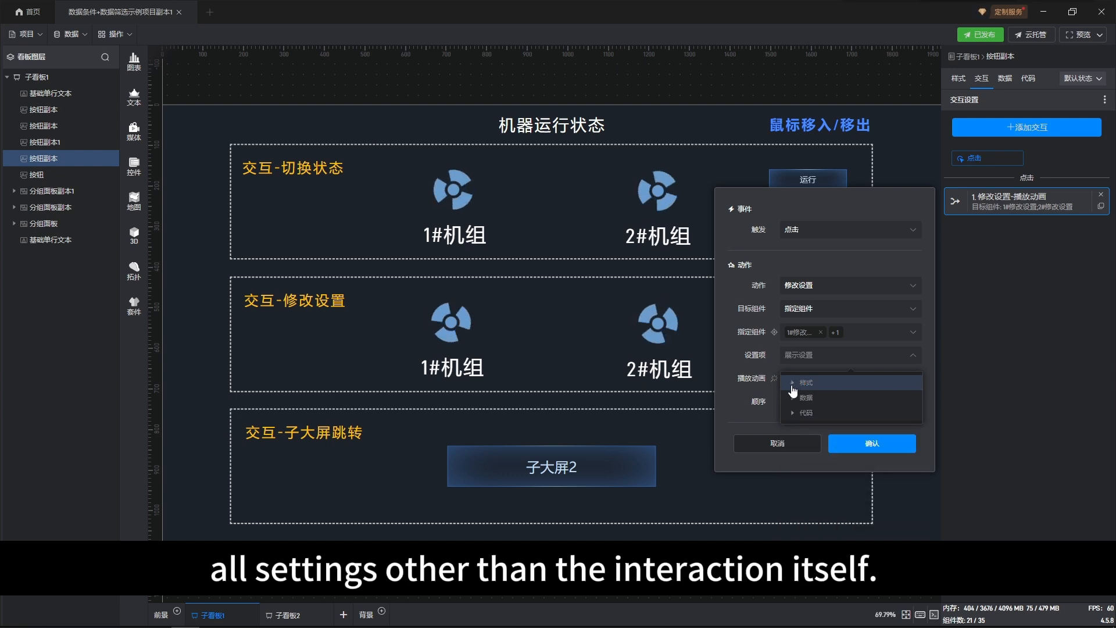
{"action": "left_click", "coordinate": [793, 384]}
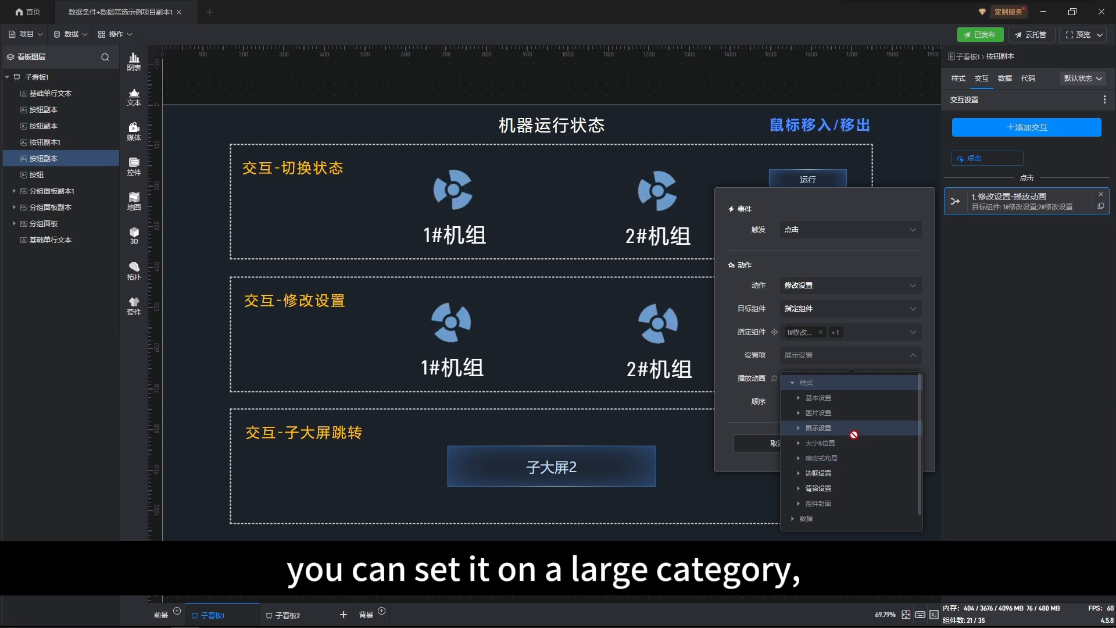
{"action": "left_click", "coordinate": [800, 431]}
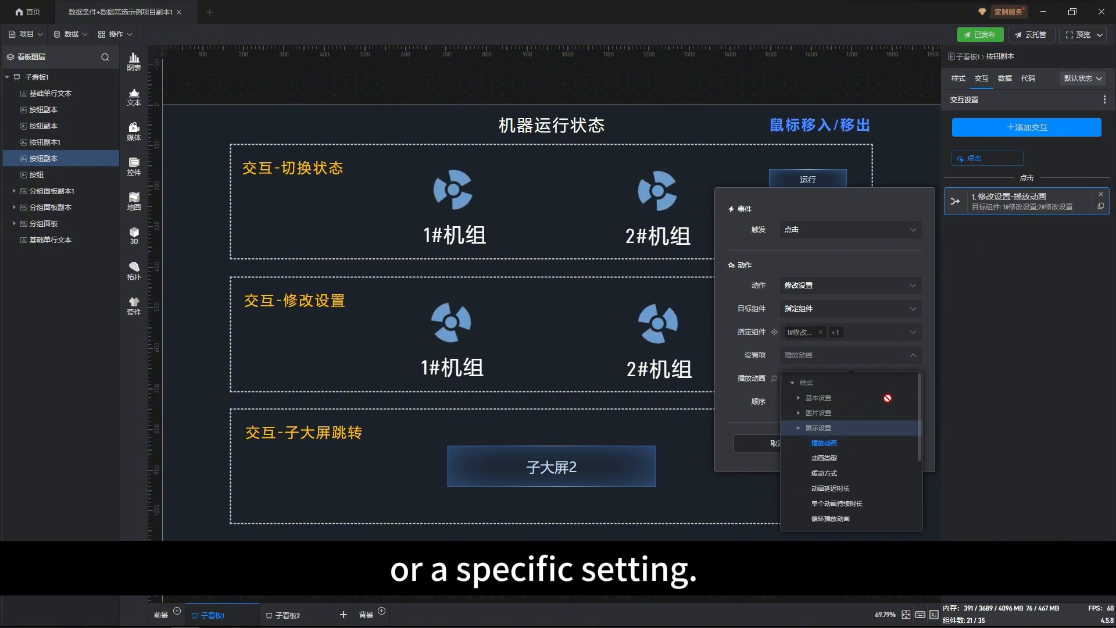
{"action": "left_click", "coordinate": [933, 359]}
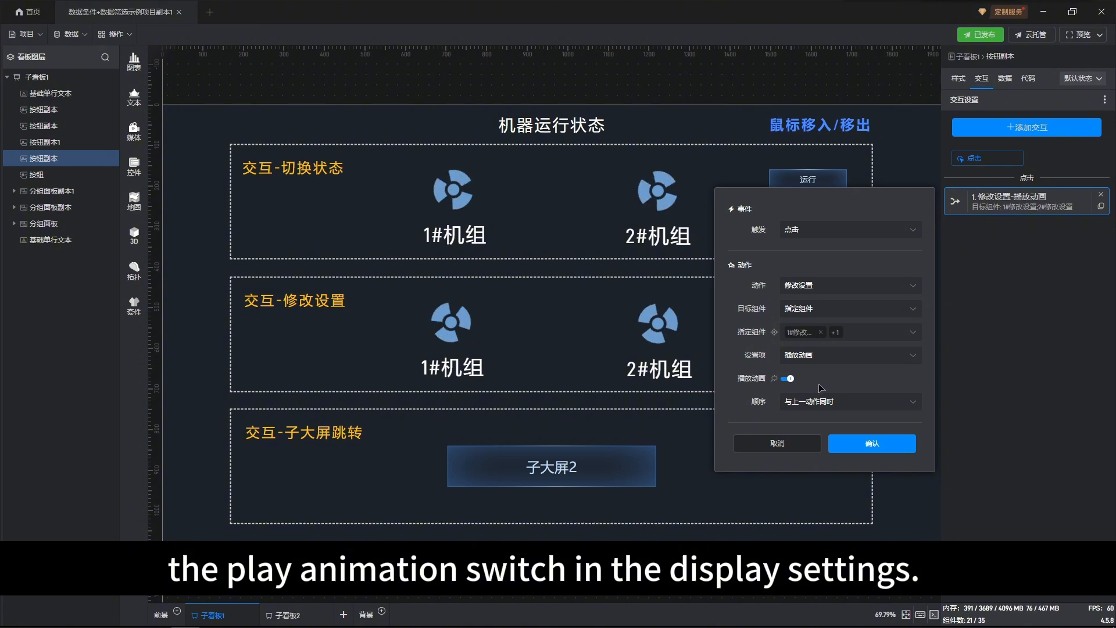
{"action": "left_click", "coordinate": [893, 446]}
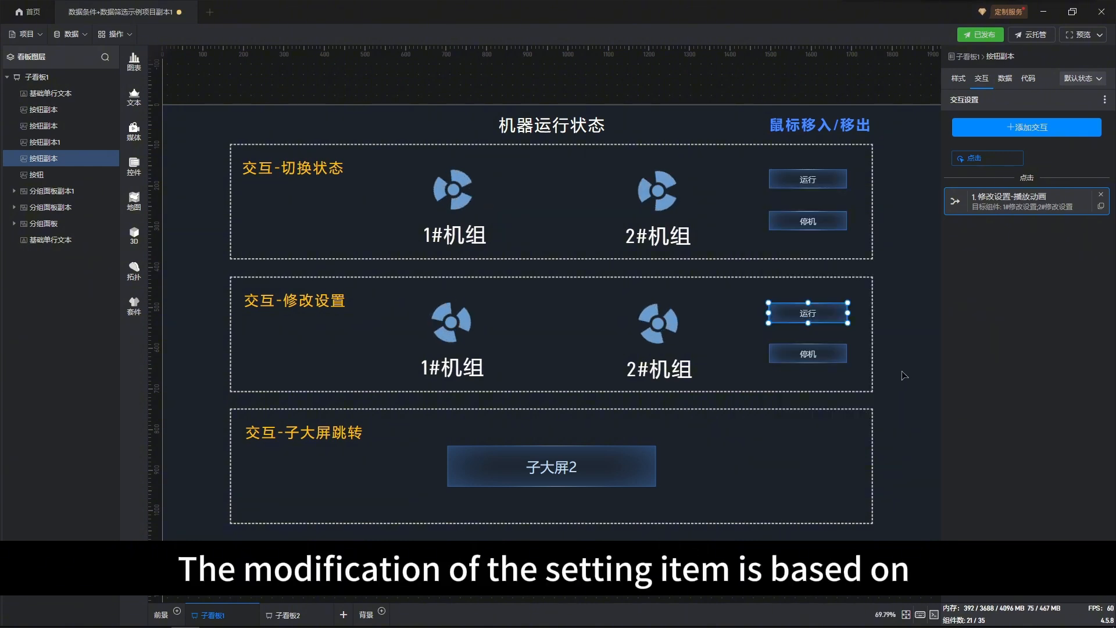
Step: Test the 停机 and 运行 buttons in the 交互-修改设置 section on the unit fans
{"action": "left_click", "coordinate": [832, 359]}
{"action": "double_click", "coordinate": [831, 357]}
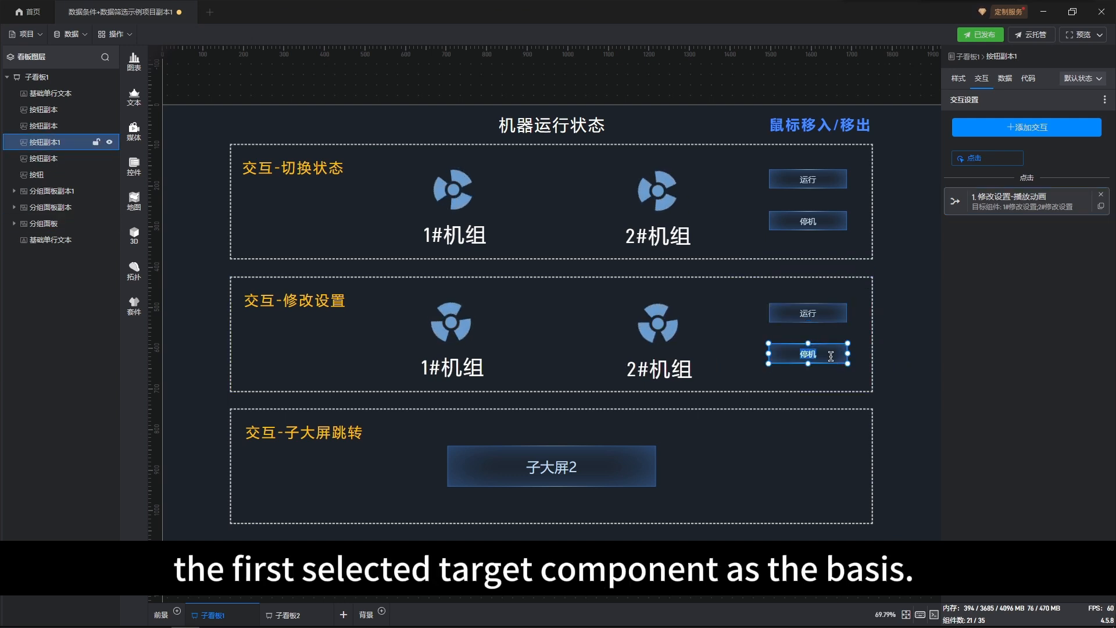
{"action": "left_click", "coordinate": [828, 319]}
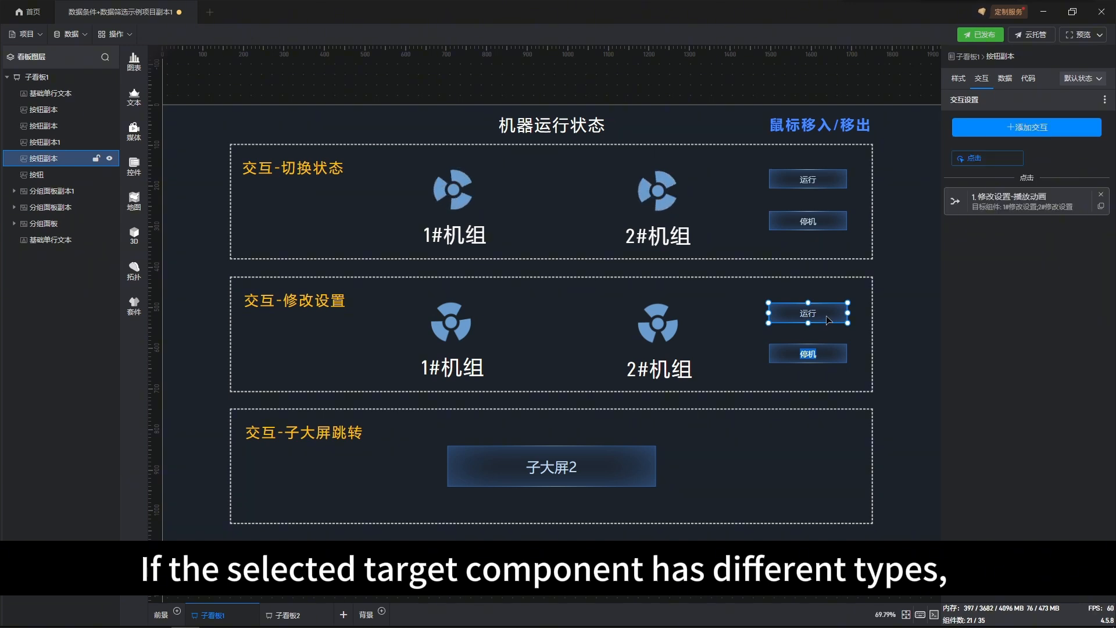
{"action": "left_click", "coordinate": [921, 332]}
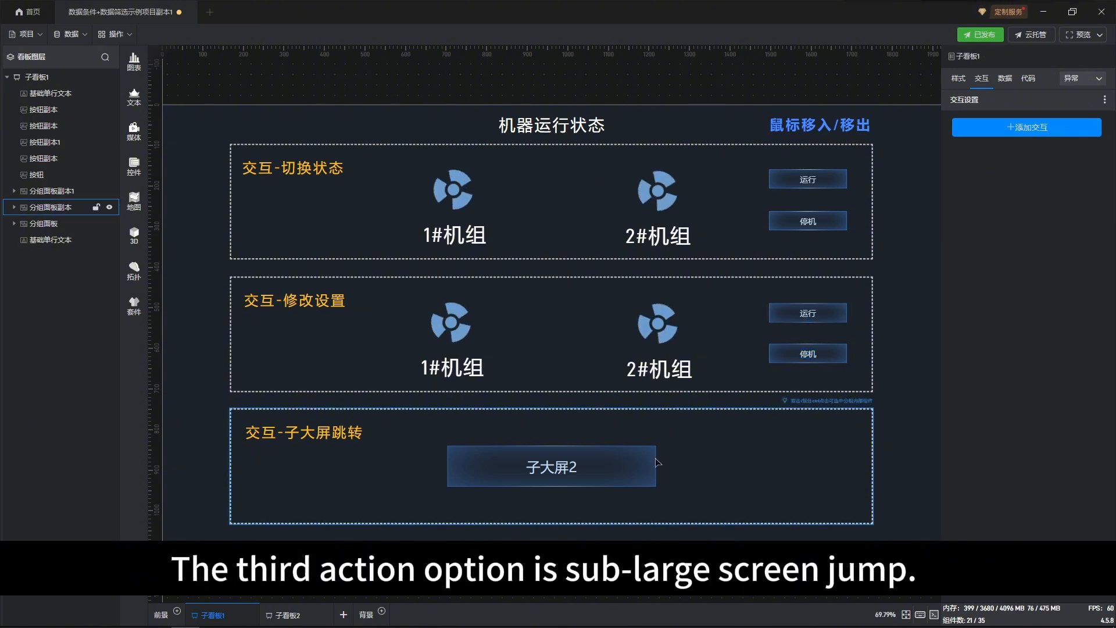
Step: Examine the action and target sub-board options in the 子大屏2 button's 子看板跳转 interaction, and confirm it with 子看板2 as the target
{"action": "left_click", "coordinate": [633, 462]}
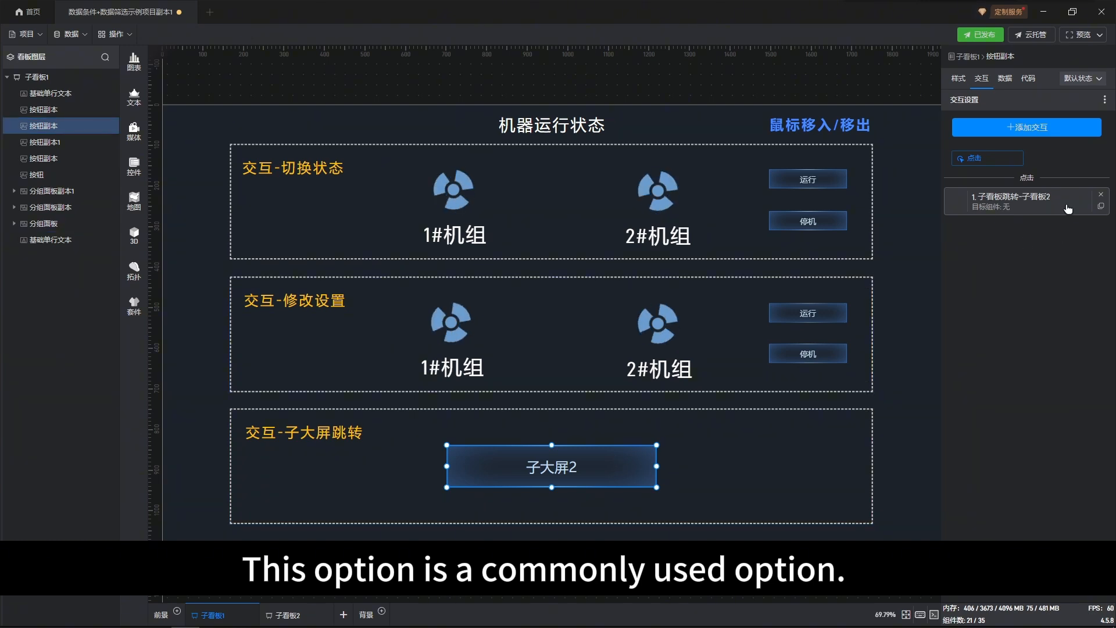
{"action": "left_click", "coordinate": [1068, 200]}
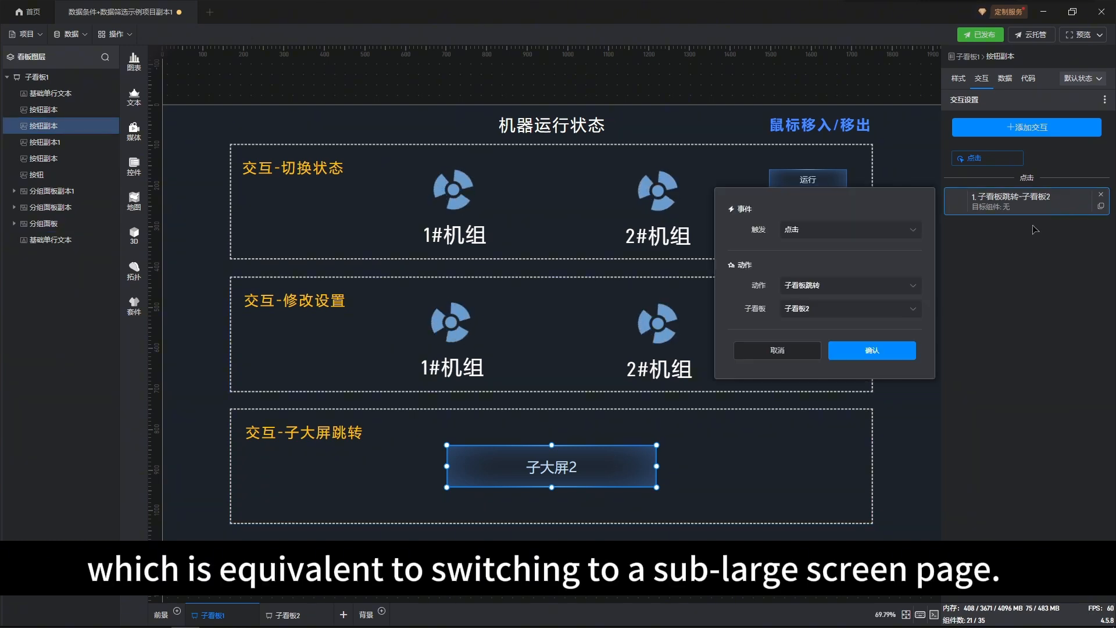
{"action": "left_click", "coordinate": [917, 287]}
{"action": "left_click", "coordinate": [917, 287]}
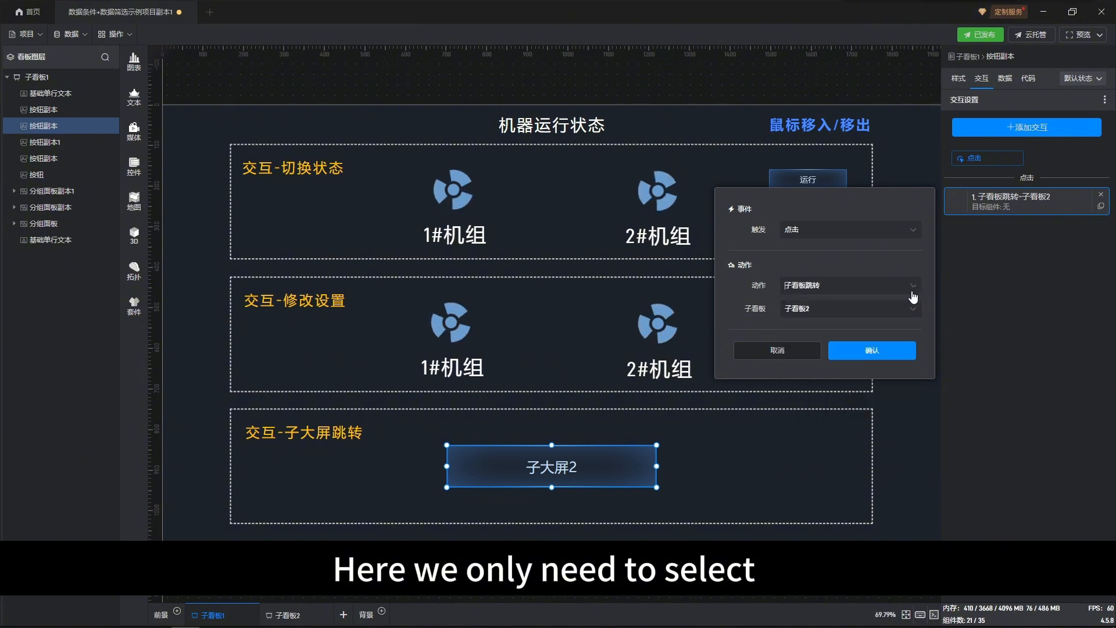
{"action": "left_click", "coordinate": [909, 314]}
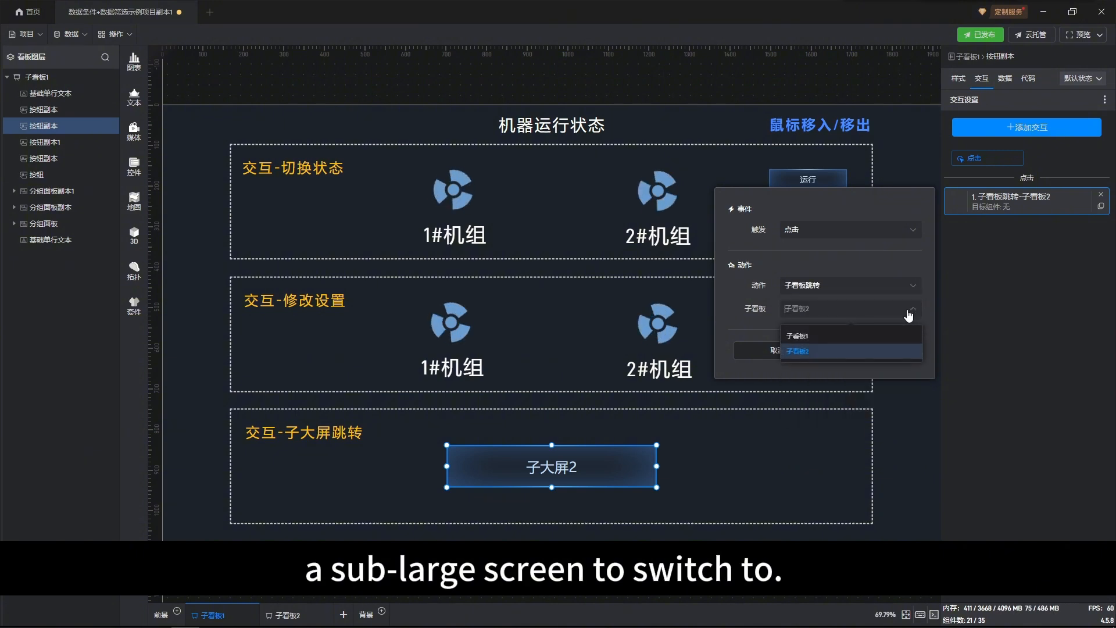
{"action": "left_click", "coordinate": [909, 314]}
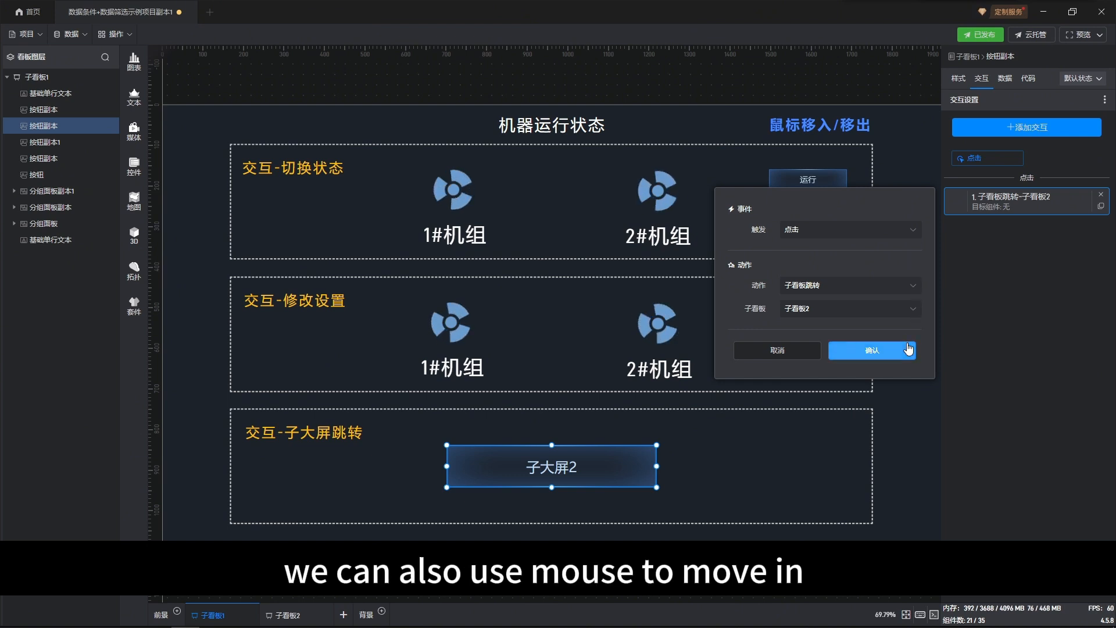
{"action": "left_click", "coordinate": [909, 348]}
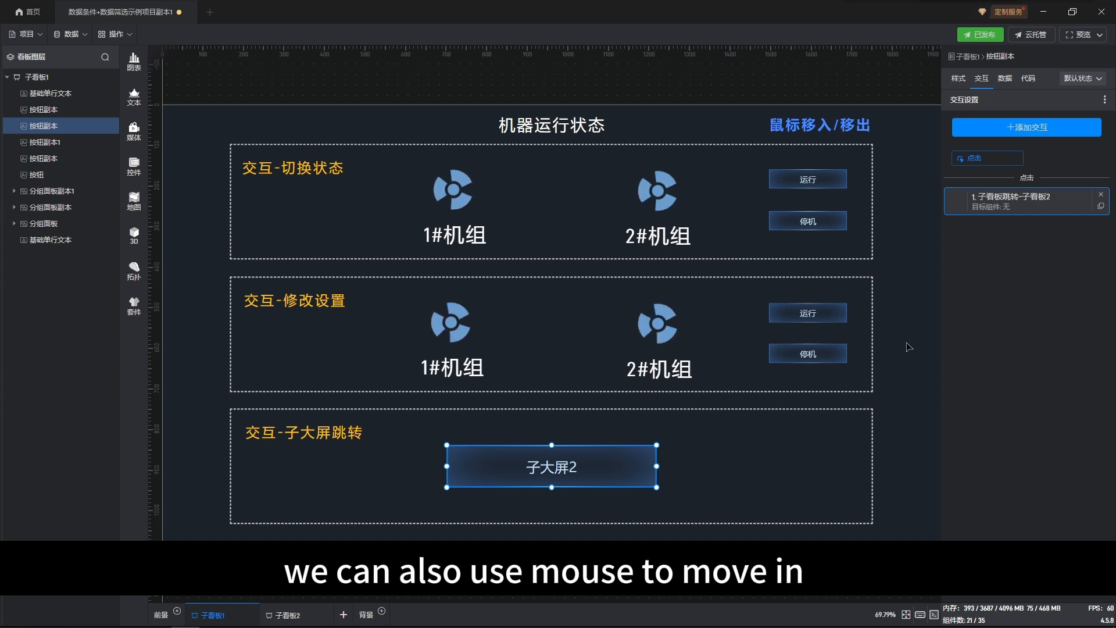
{"action": "left_click", "coordinate": [909, 347]}
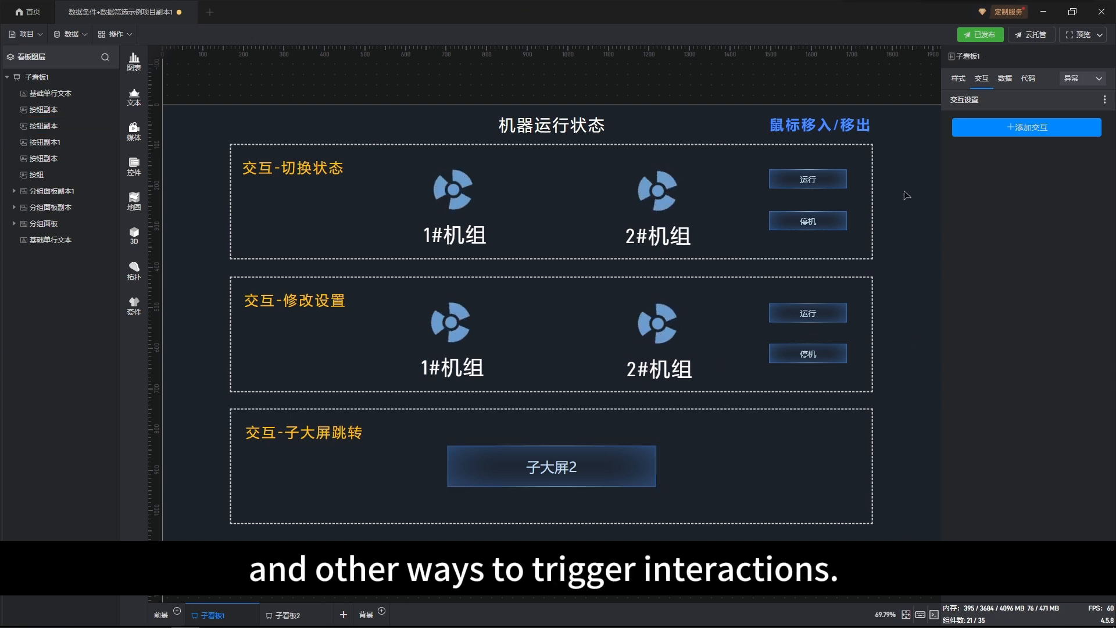
Step: Open the 修改设置-背景颜色 interaction of the 鼠标移入/移出 text and examine its trigger options
{"action": "left_click", "coordinate": [852, 135]}
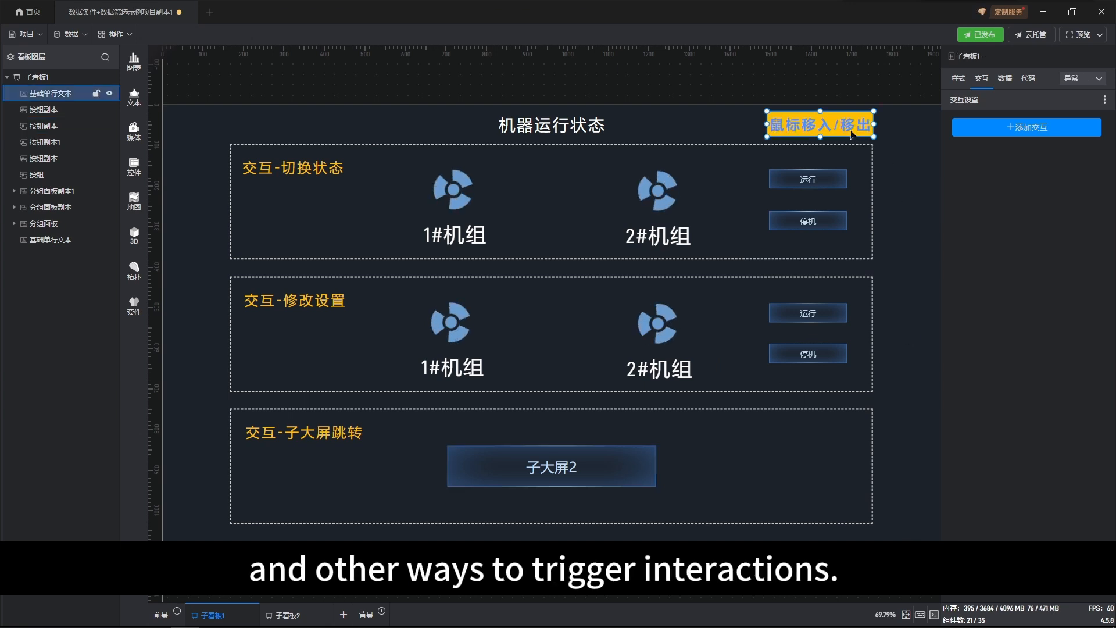
{"action": "left_click", "coordinate": [1009, 208]}
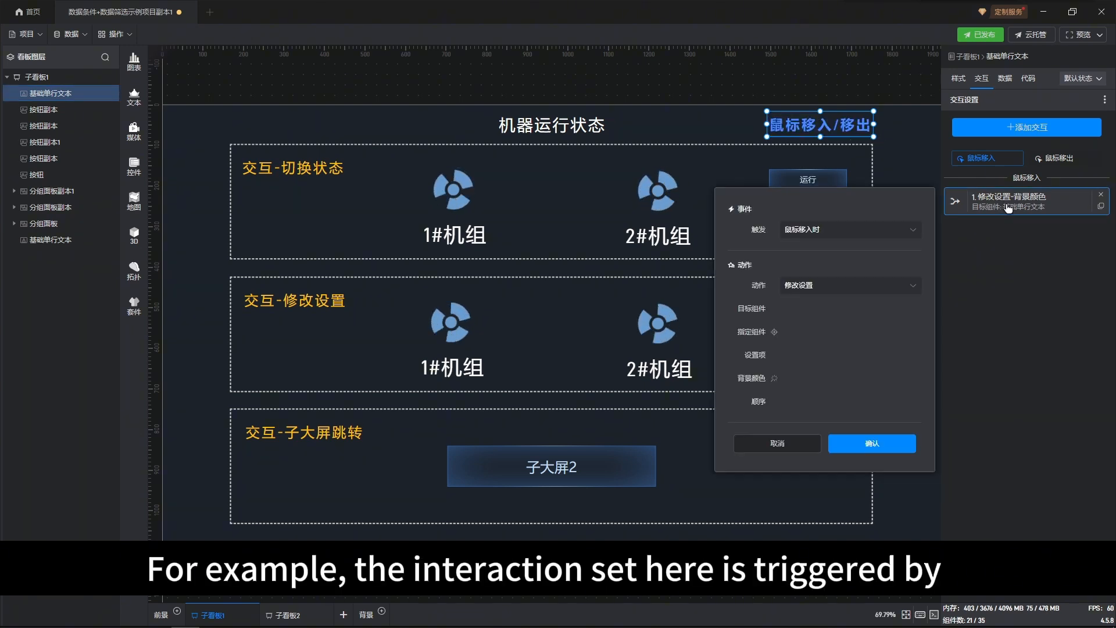
{"action": "left_click", "coordinate": [912, 231]}
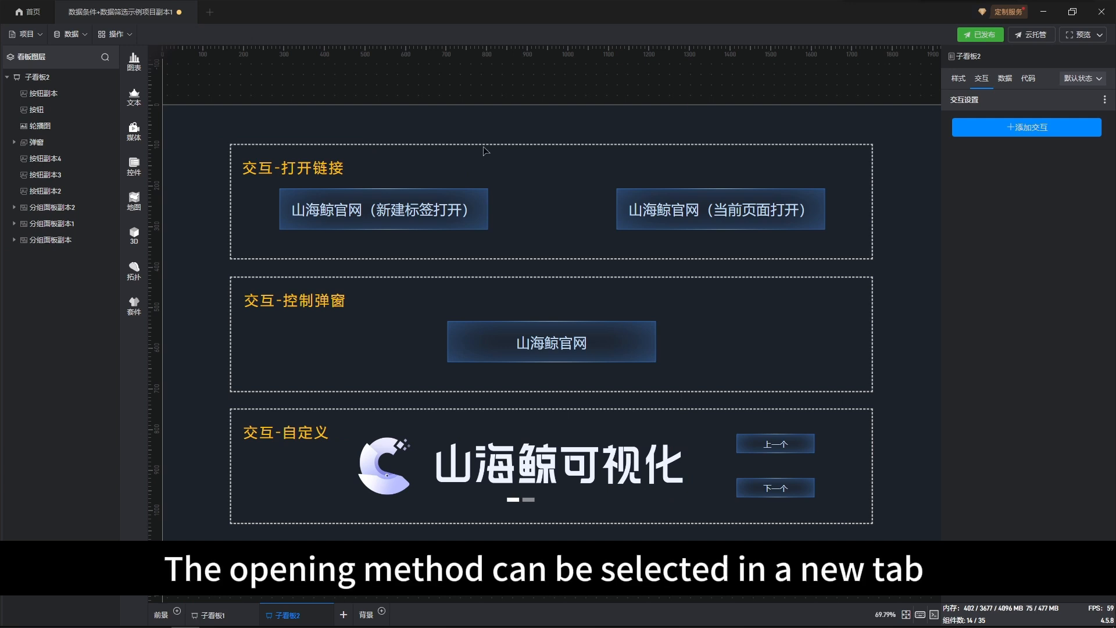
Step: Open the 打开链接 interaction of the 山海鲸官网（新建标签打开） button on 子看板2 and examine its action and opening method options
{"action": "left_click", "coordinate": [431, 169]}
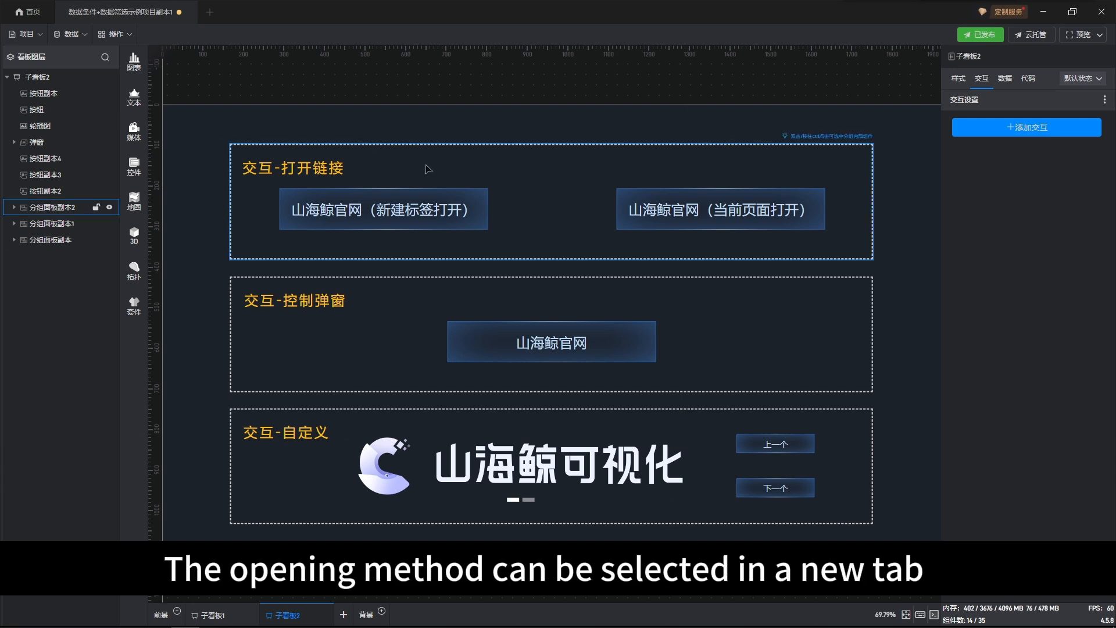
{"action": "double_click", "coordinate": [416, 203]}
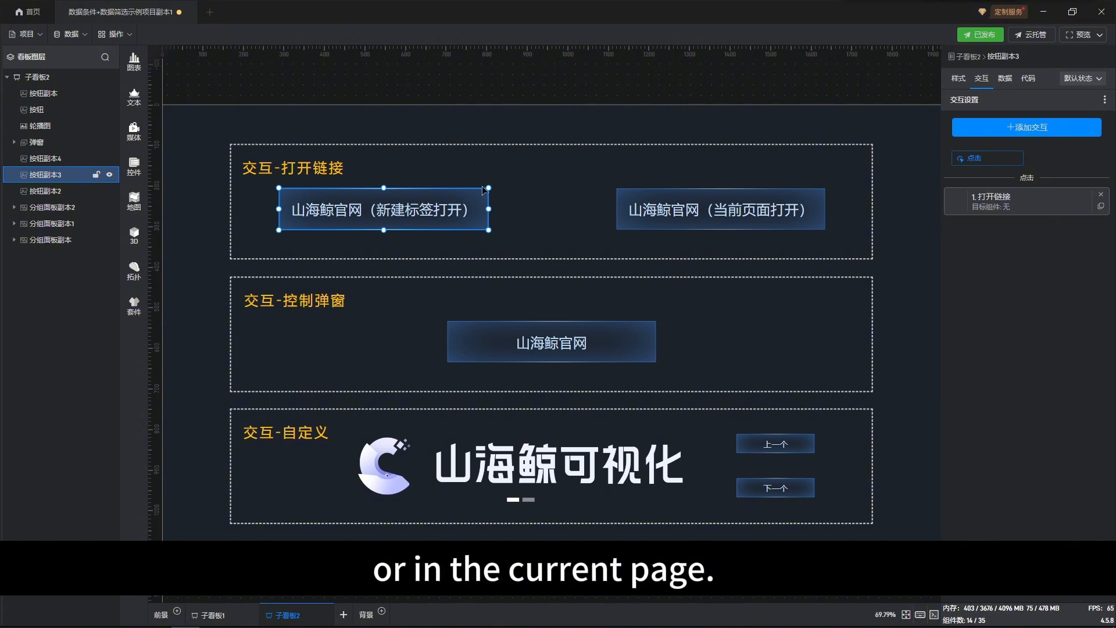
{"action": "left_click", "coordinate": [1028, 199]}
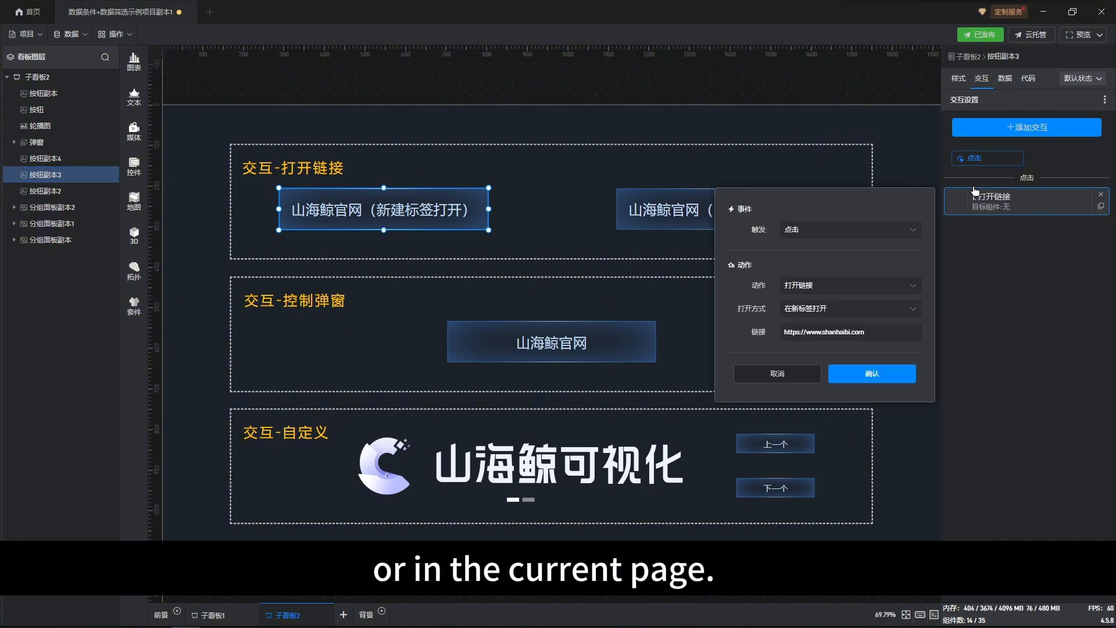
{"action": "left_click", "coordinate": [912, 291]}
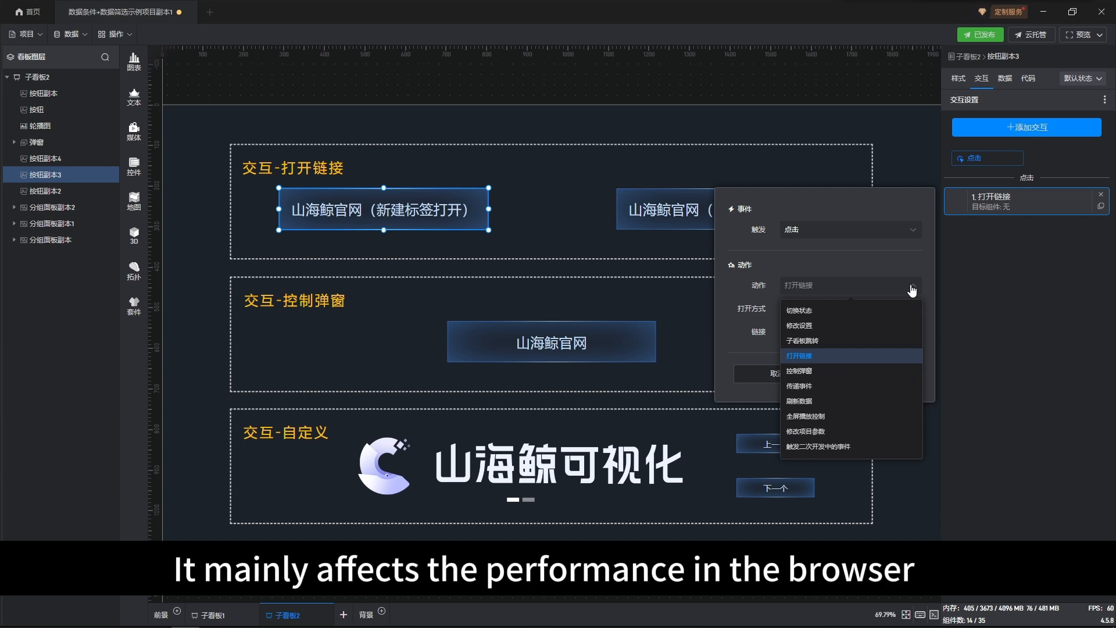
{"action": "left_click", "coordinate": [912, 290]}
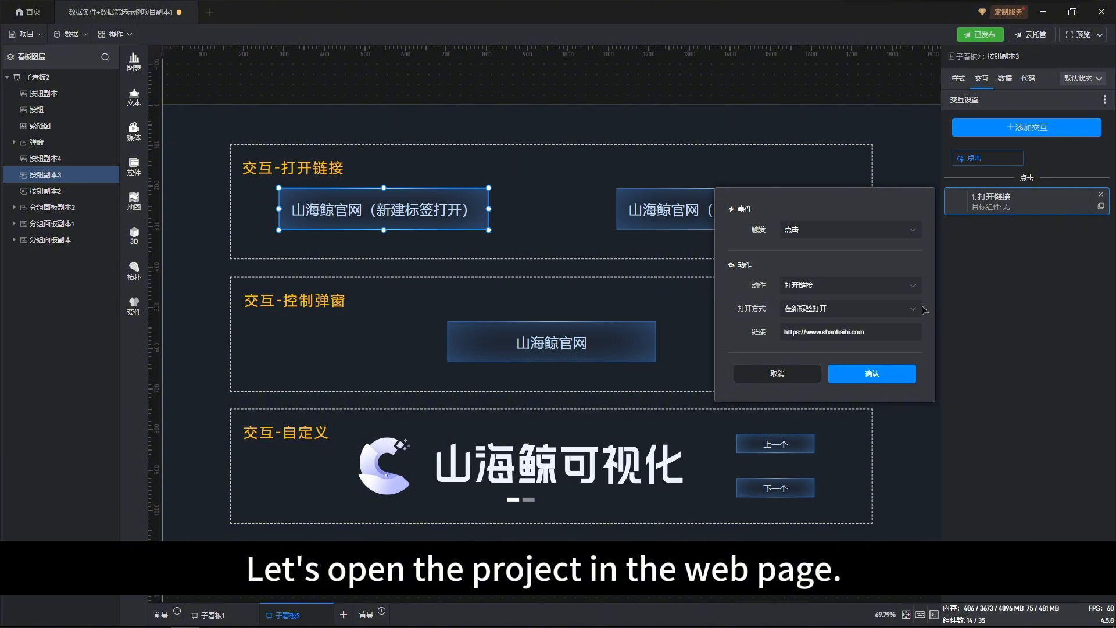
{"action": "left_click", "coordinate": [922, 312]}
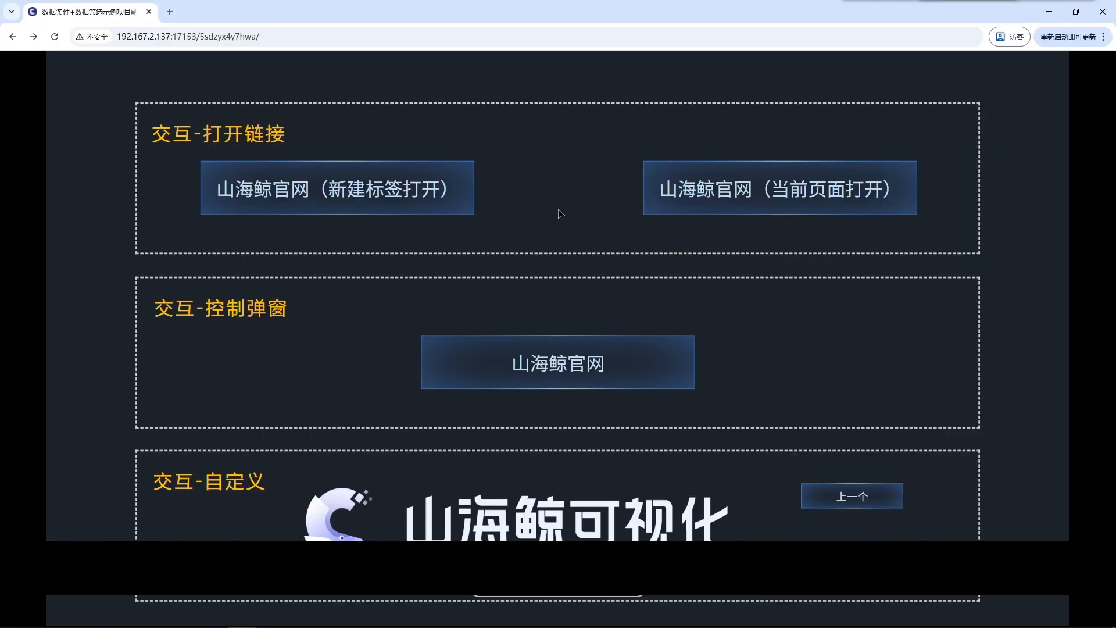
Step: Test both 山海鲸官网 link buttons in the published project in the browser, closing the new tab between the two tests
{"action": "left_click", "coordinate": [419, 199]}
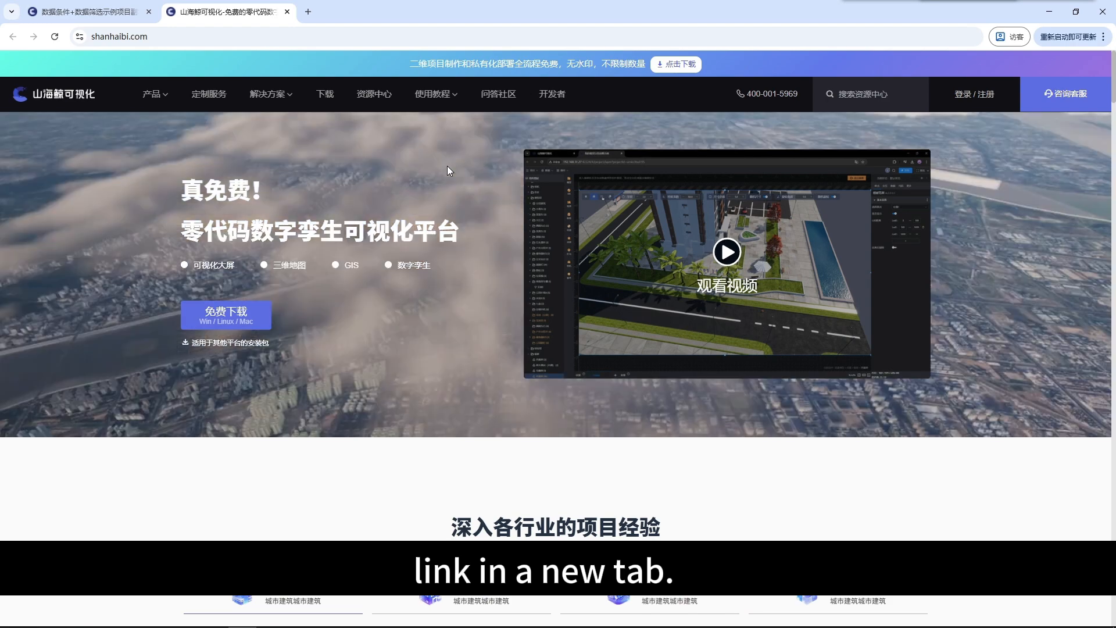
{"action": "left_click", "coordinate": [287, 12]}
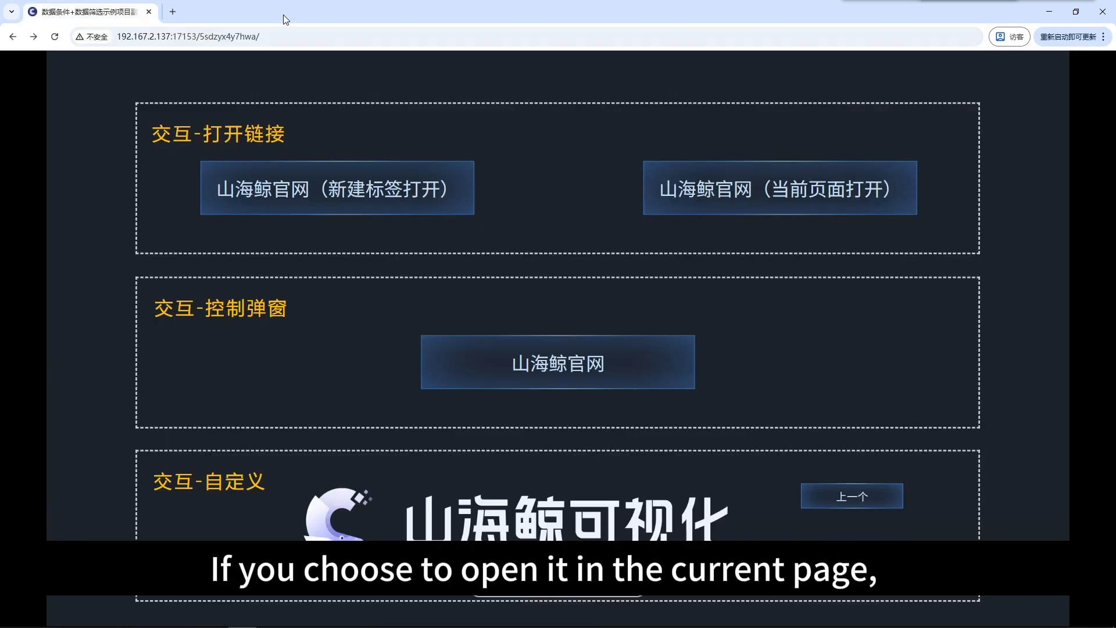
{"action": "left_click", "coordinate": [683, 188]}
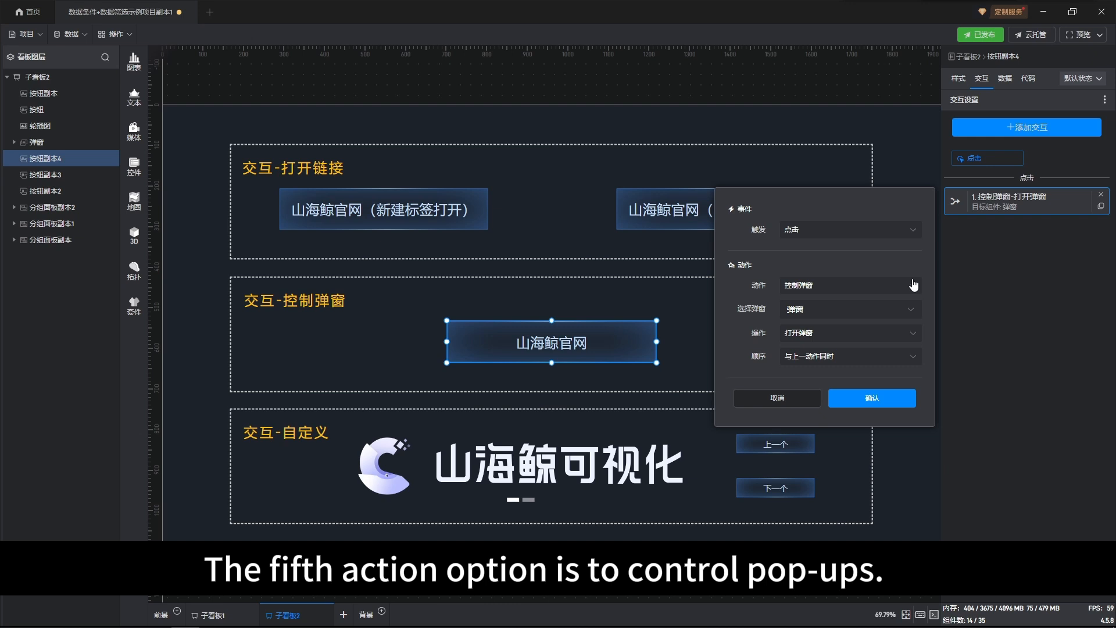
Step: Examine the action, pop-up and operation options in the 山海鲸官网 button's 控制弹窗 interaction, and confirm it with 打开弹窗 as the operation
{"action": "left_click", "coordinate": [914, 285]}
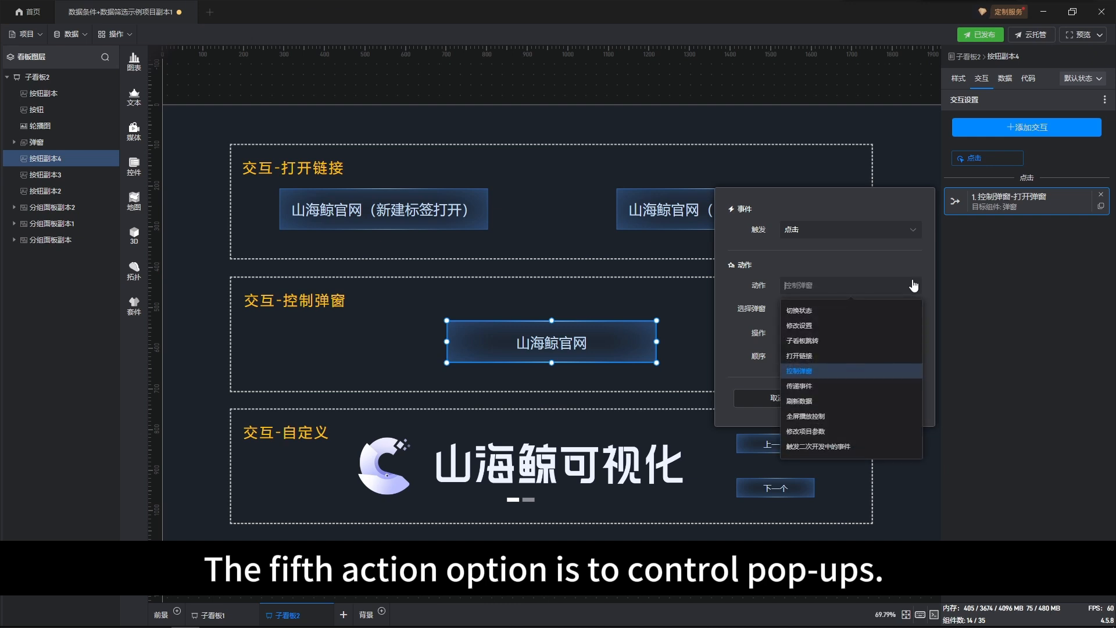
{"action": "left_click", "coordinate": [915, 285]}
{"action": "left_click", "coordinate": [920, 313]}
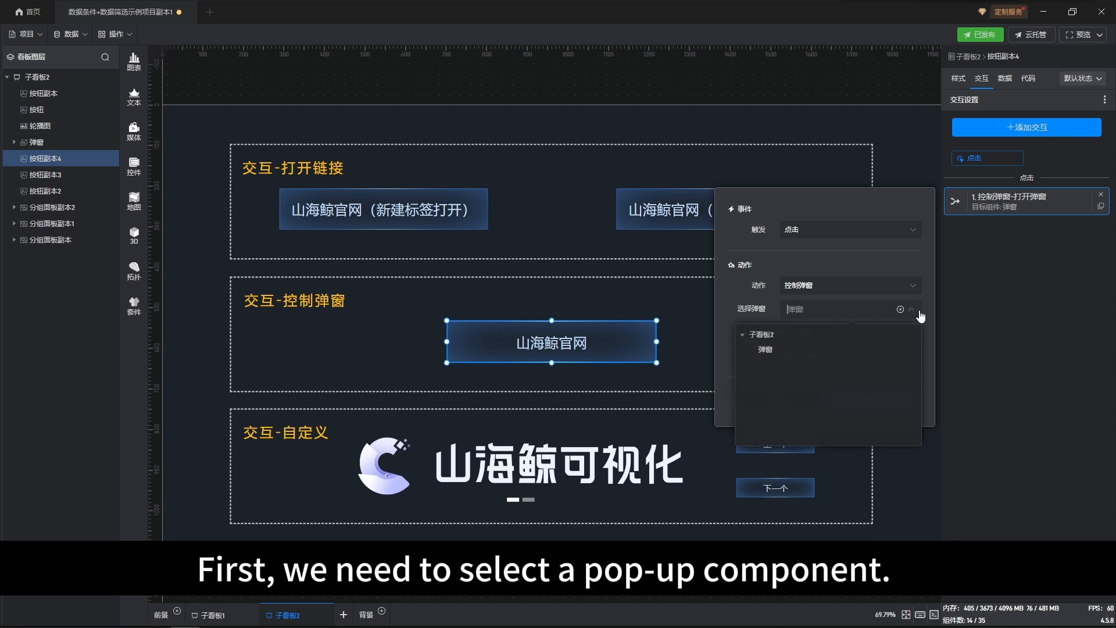
{"action": "left_click", "coordinate": [921, 315]}
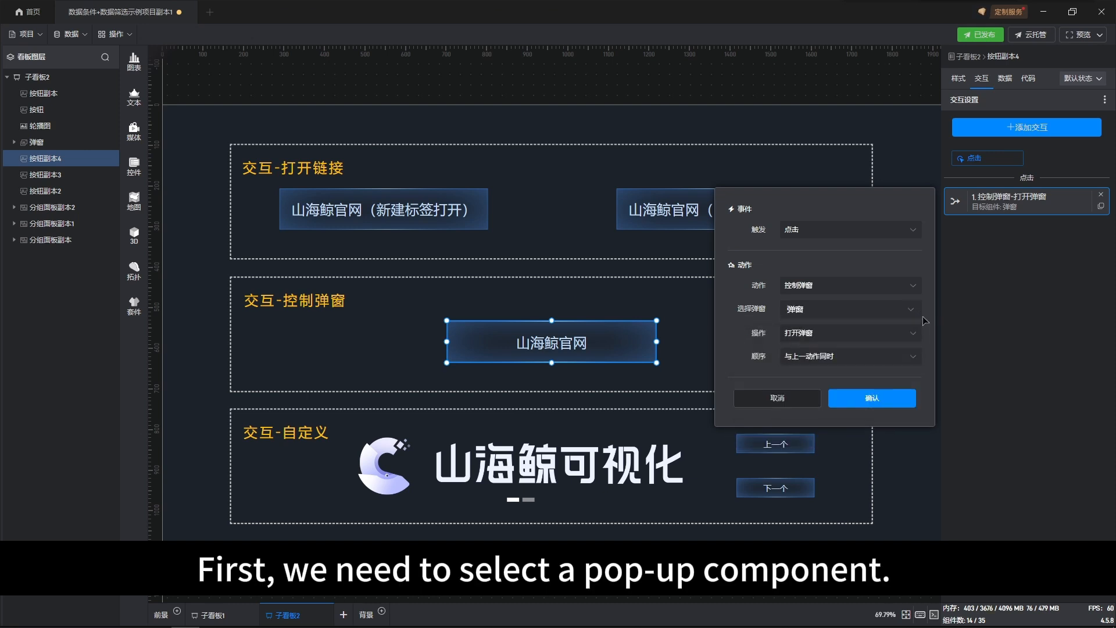
{"action": "left_click", "coordinate": [913, 333]}
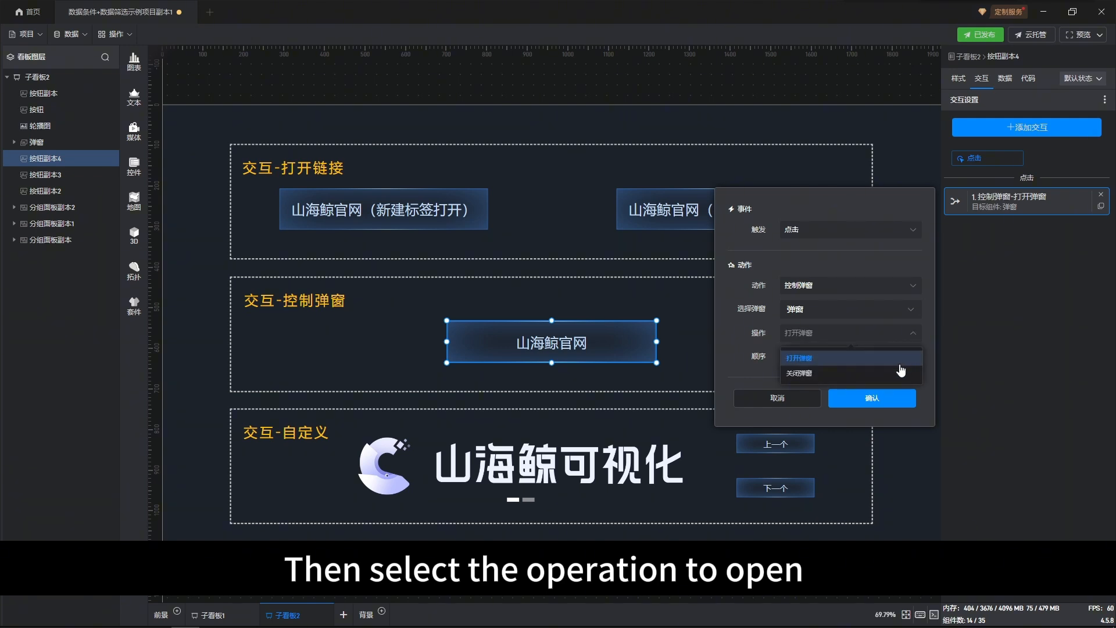
{"action": "left_click", "coordinate": [916, 334]}
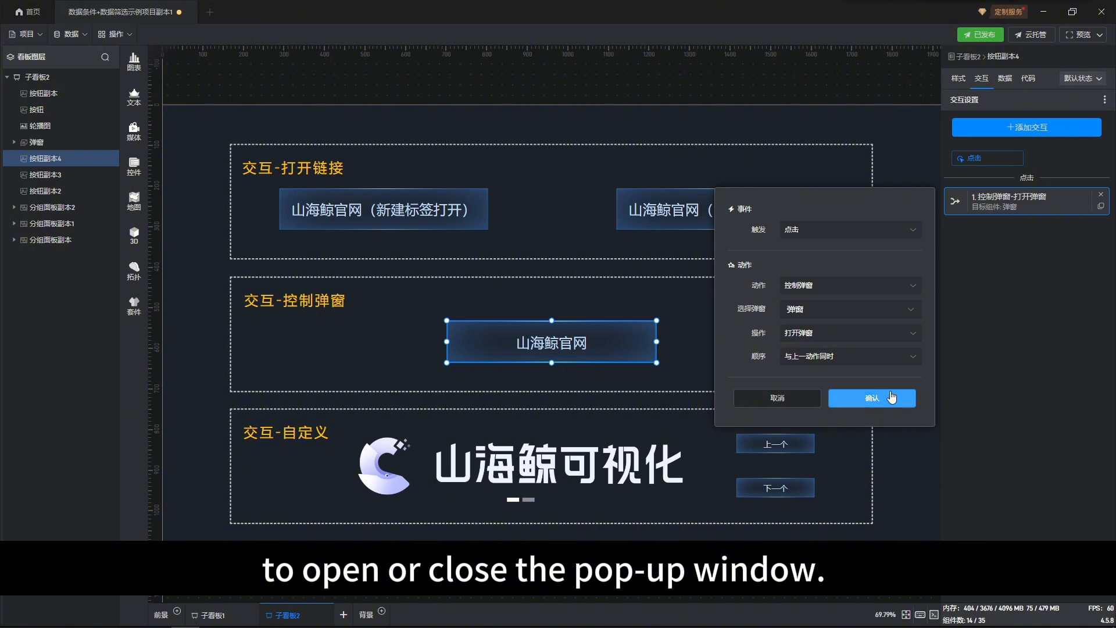
{"action": "left_click", "coordinate": [892, 397]}
{"action": "left_click", "coordinate": [892, 342]}
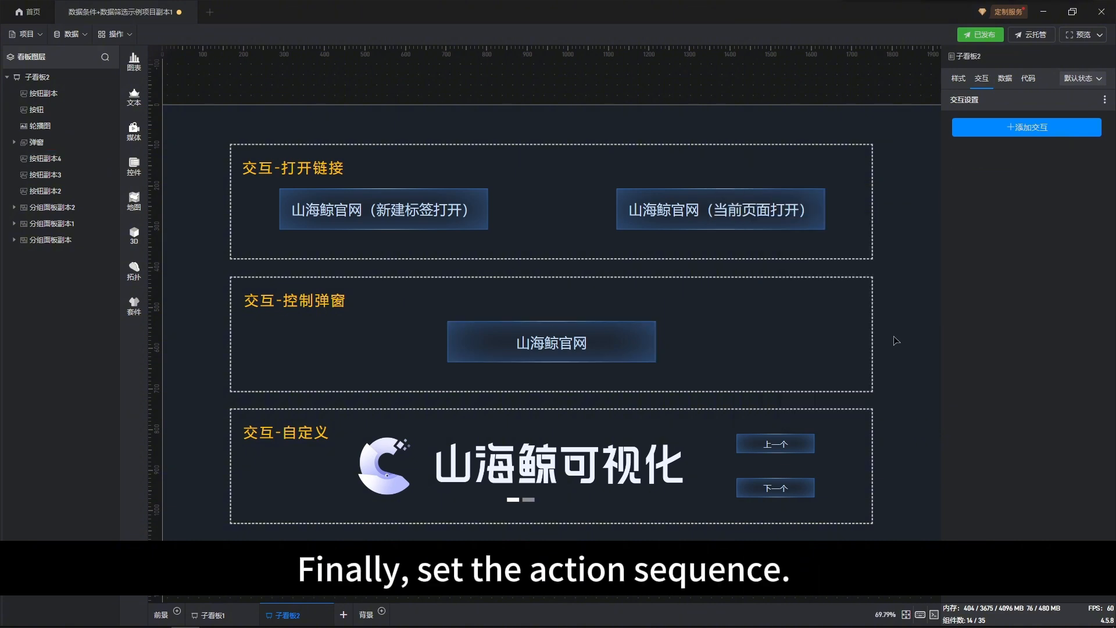
Step: Test the 山海鲸官网 button in the 交互-控制弹窗 section by opening its pop-up window and closing it
{"action": "left_click", "coordinate": [620, 338]}
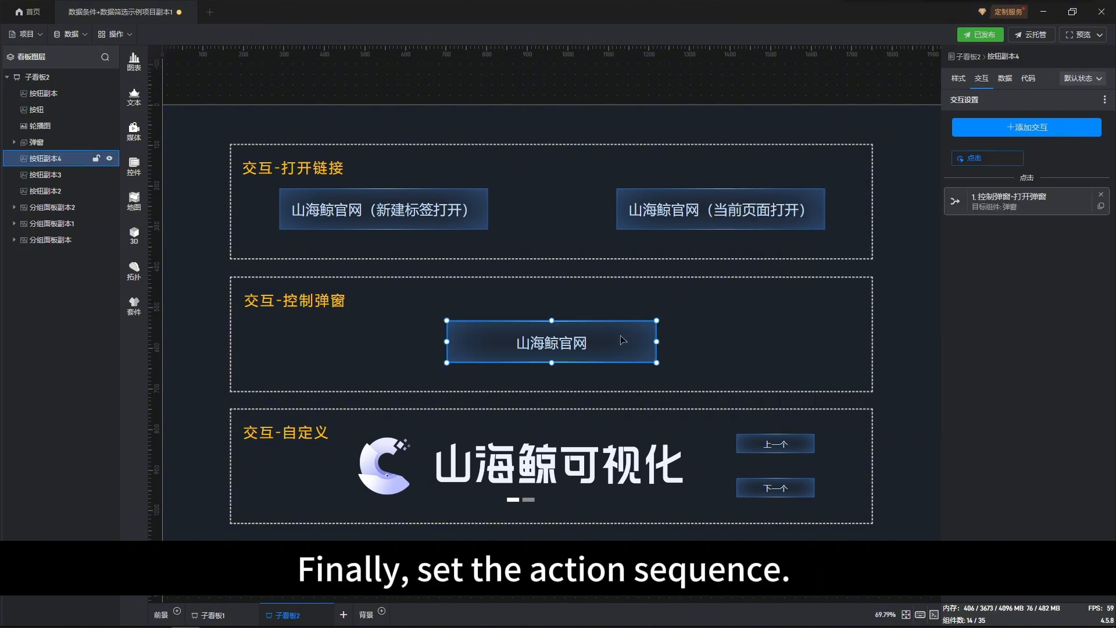
{"action": "left_click", "coordinate": [621, 339]}
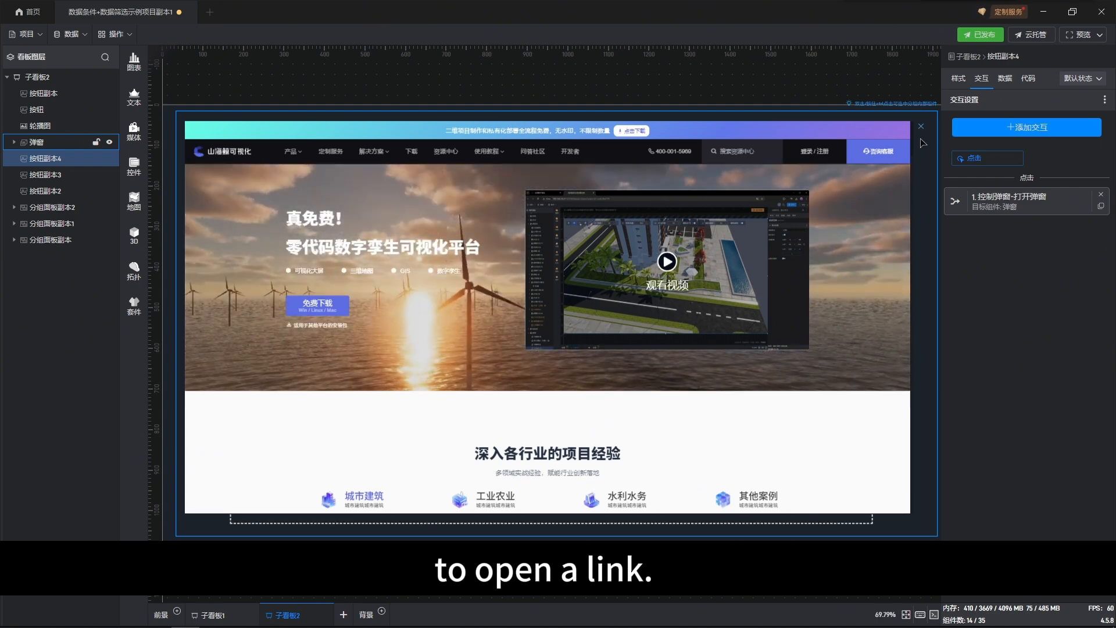
{"action": "left_click", "coordinate": [921, 126]}
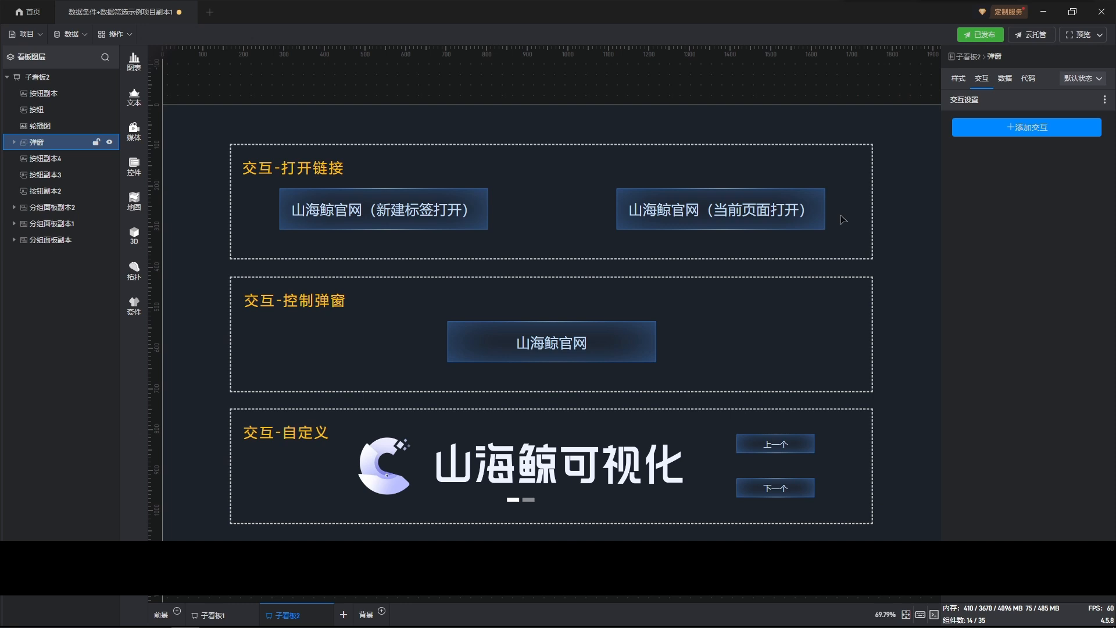
Step: Try 传递事件 and 刷新数据 as the action of the 交互-控制弹窗 button's interaction, and cancel the changes
{"action": "left_click", "coordinate": [583, 335]}
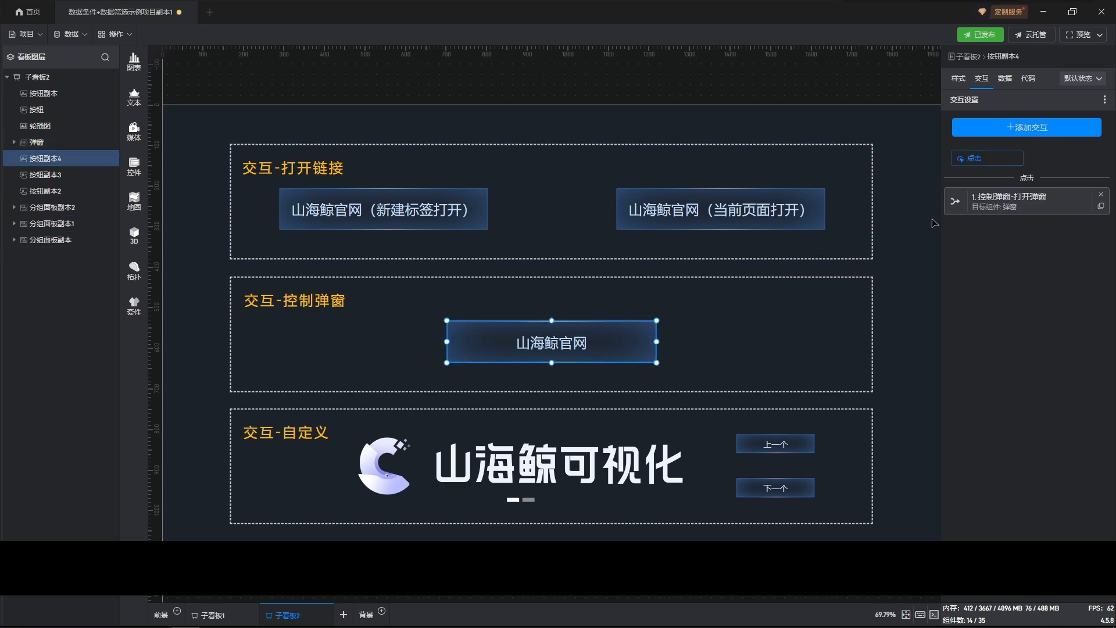
{"action": "left_click", "coordinate": [989, 207]}
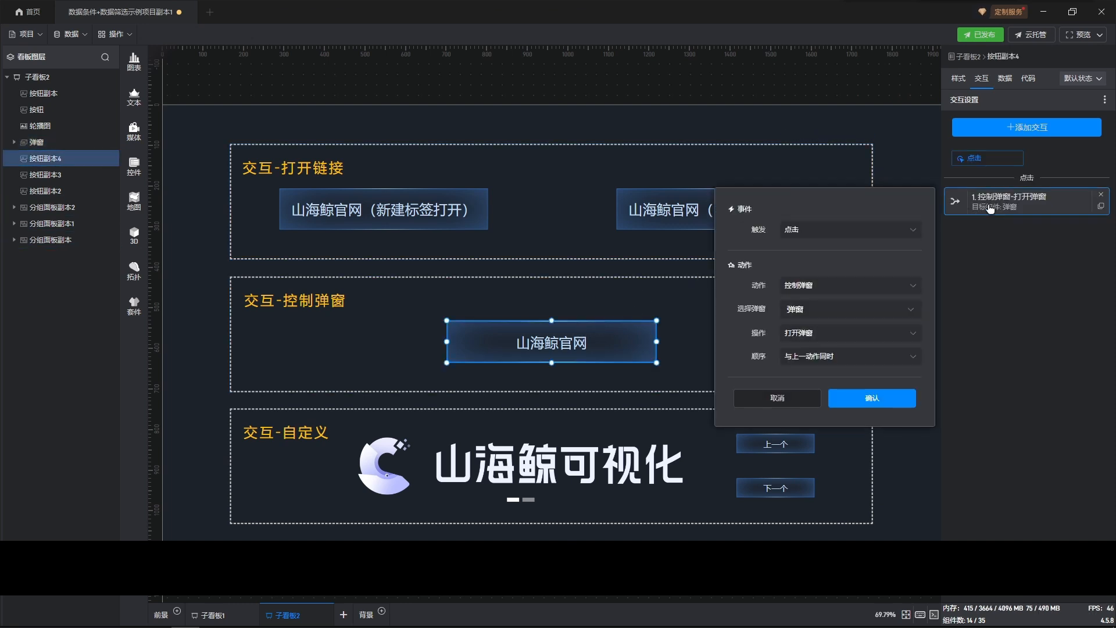
{"action": "left_click", "coordinate": [903, 287]}
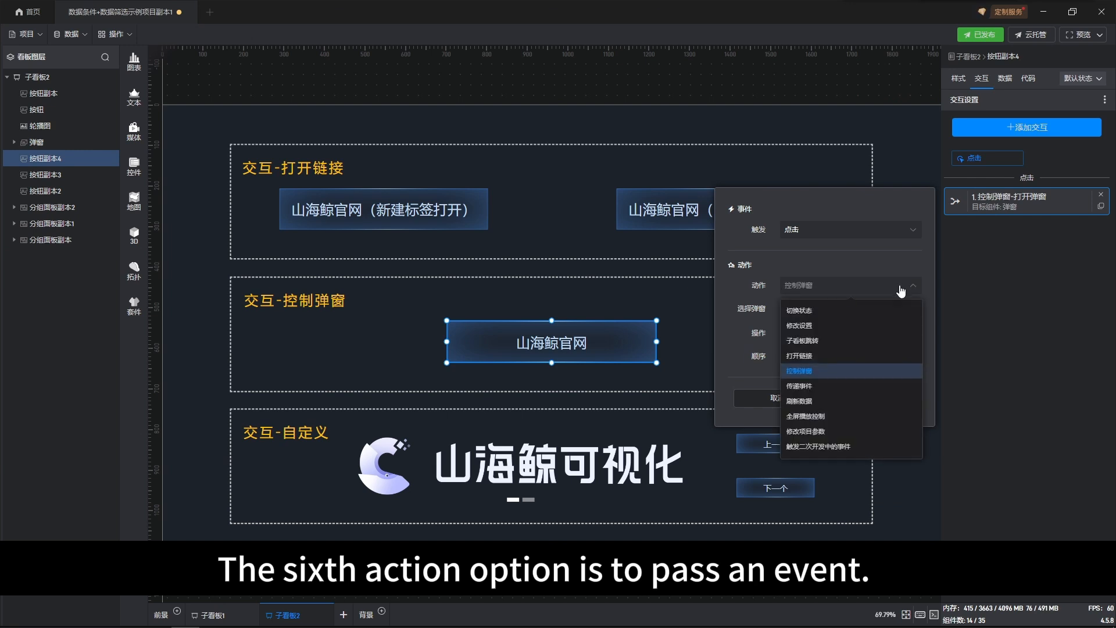
{"action": "left_click", "coordinate": [828, 387]}
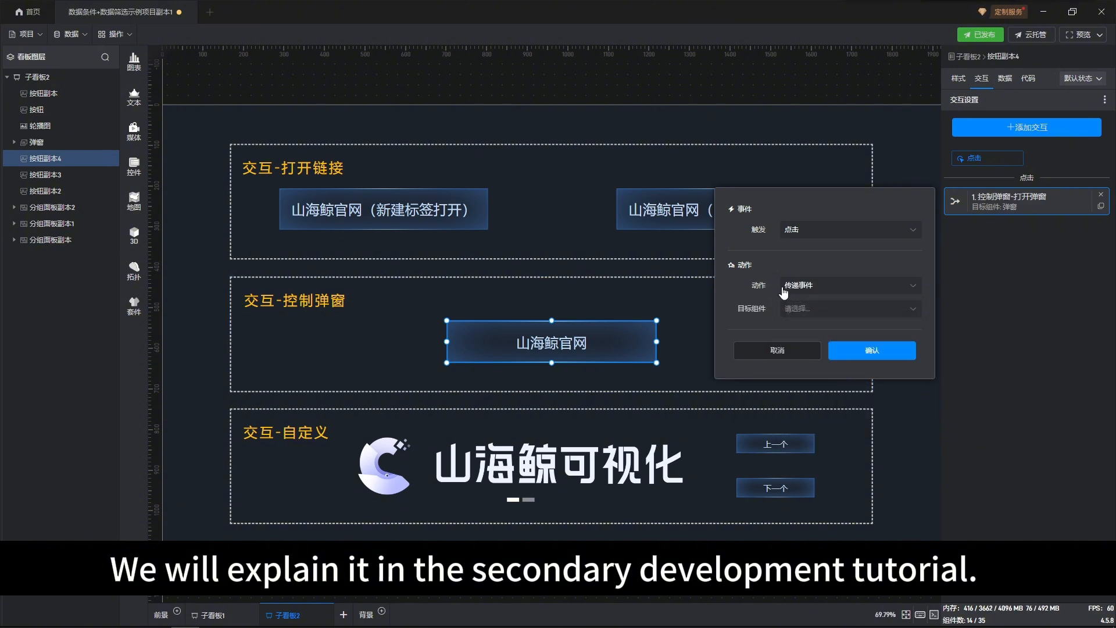
{"action": "left_click", "coordinate": [891, 286]}
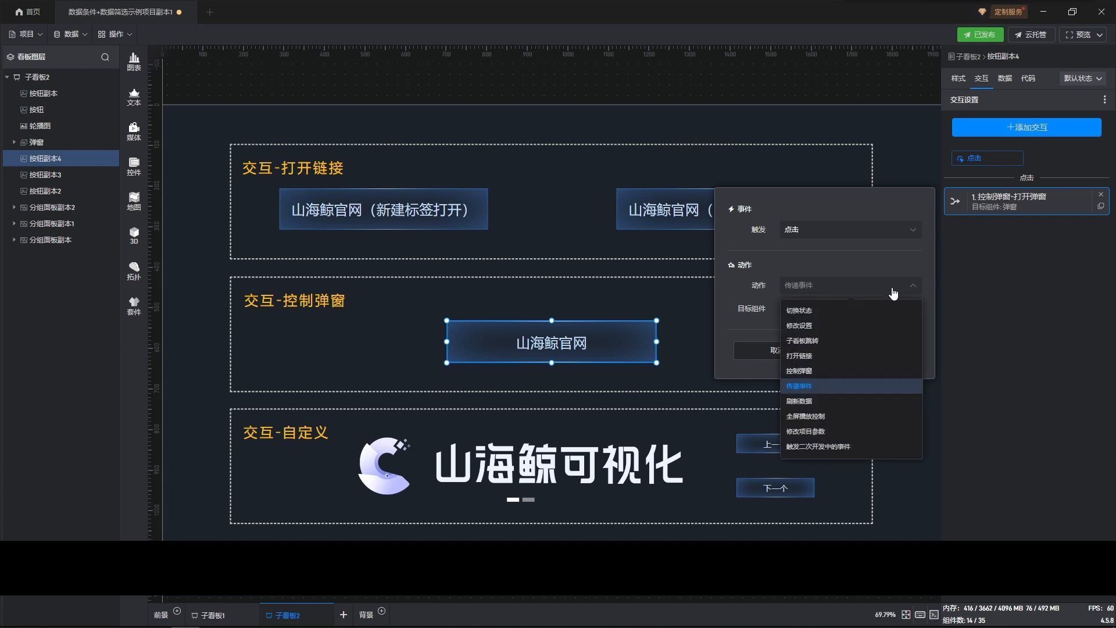
{"action": "left_click", "coordinate": [808, 403]}
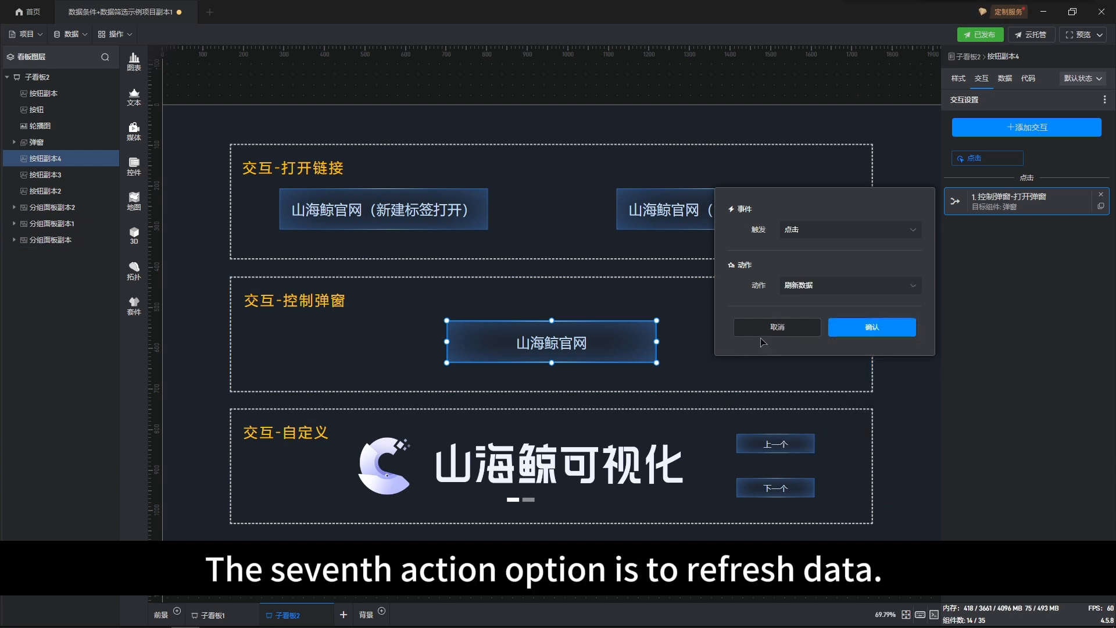
{"action": "left_click", "coordinate": [795, 331]}
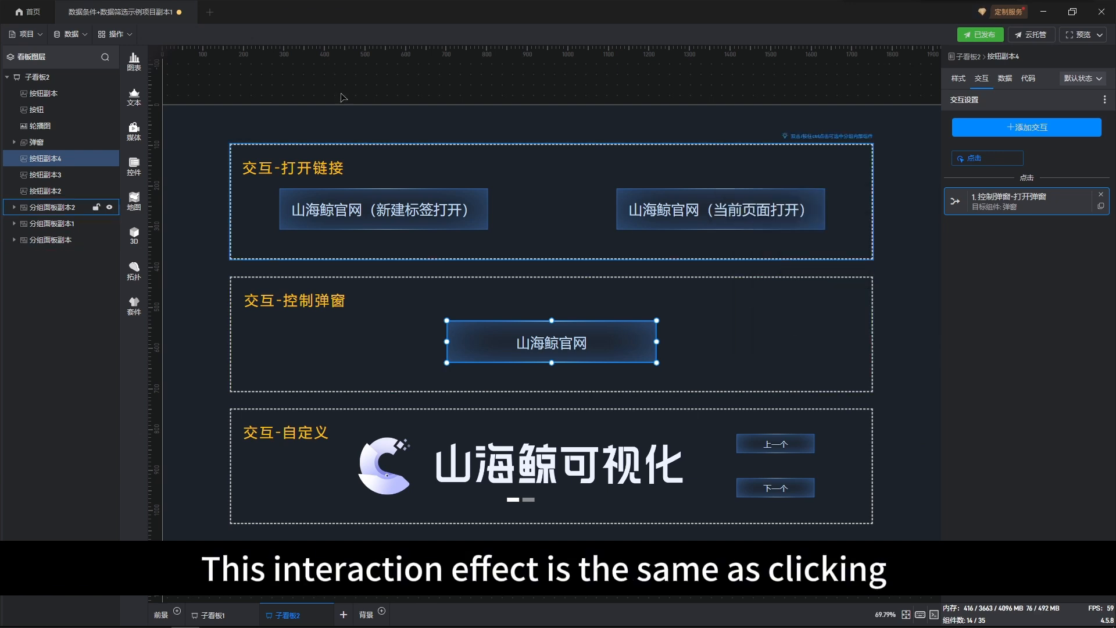
Step: Examine the project's data commands to locate 刷新数据
{"action": "left_click", "coordinate": [61, 37]}
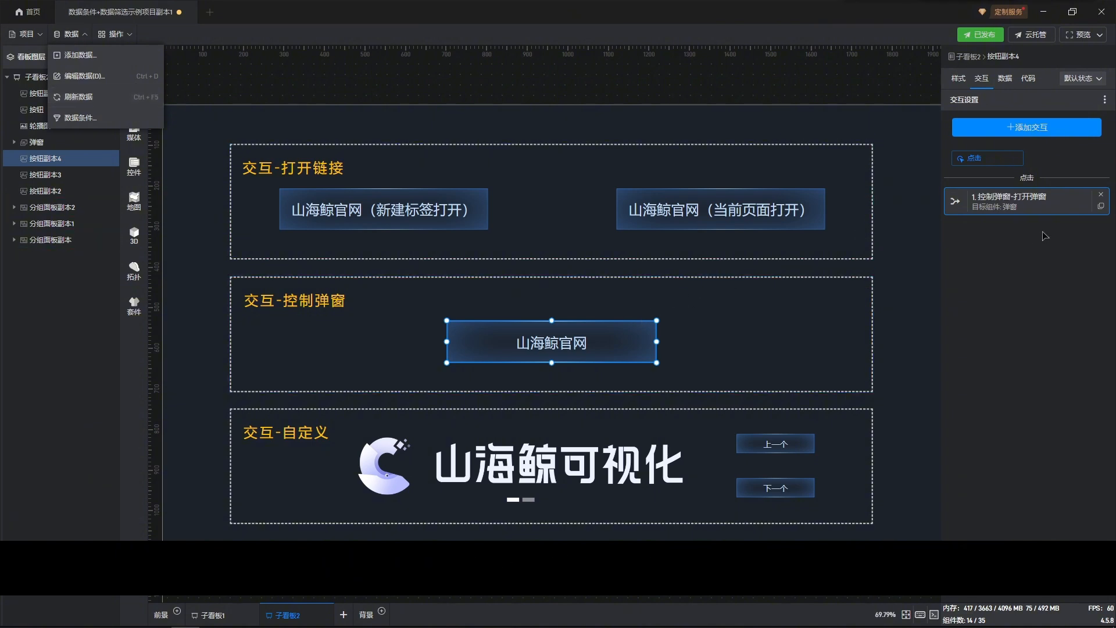
Step: Try 全屏播放控制 as the action of the 交互-控制弹窗 button's interaction and view its operation options
{"action": "left_click", "coordinate": [1041, 210]}
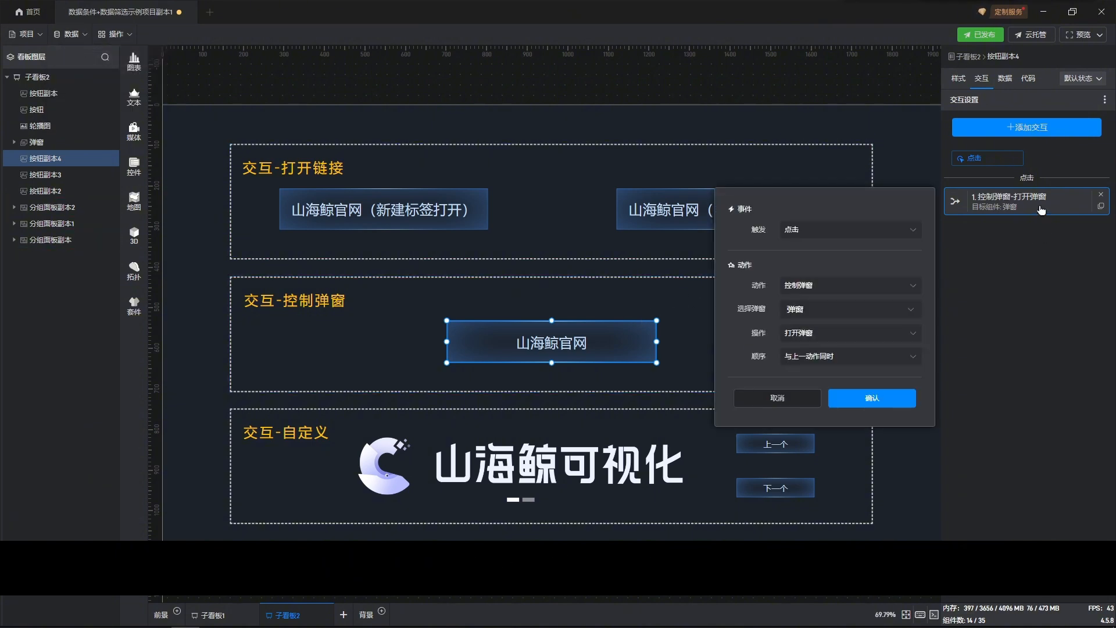
{"action": "left_click", "coordinate": [917, 291]}
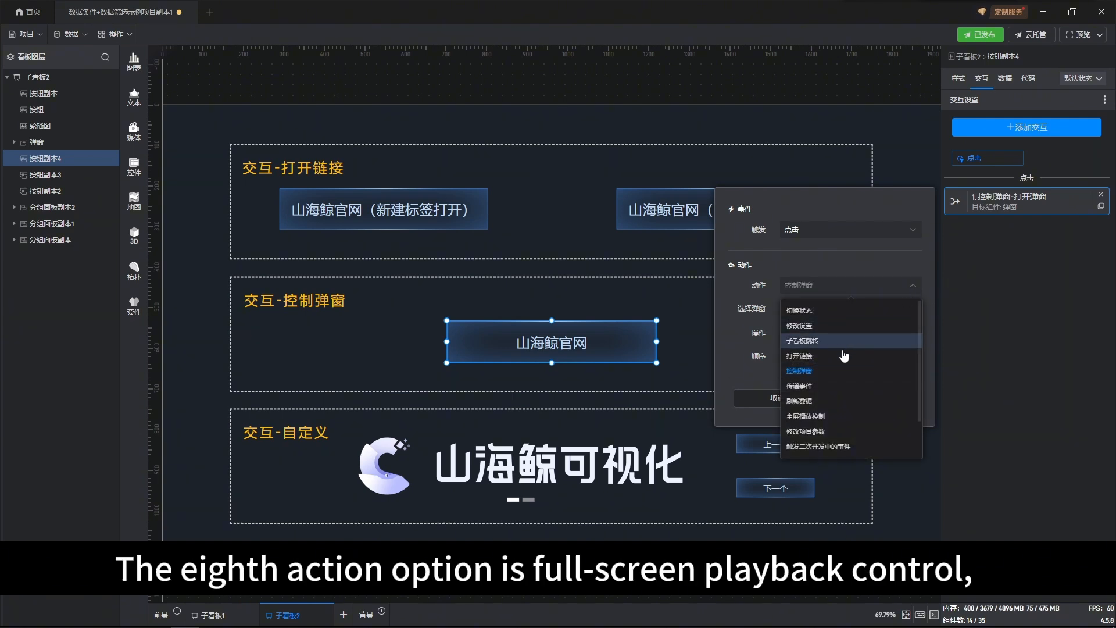
{"action": "left_click", "coordinate": [812, 416]}
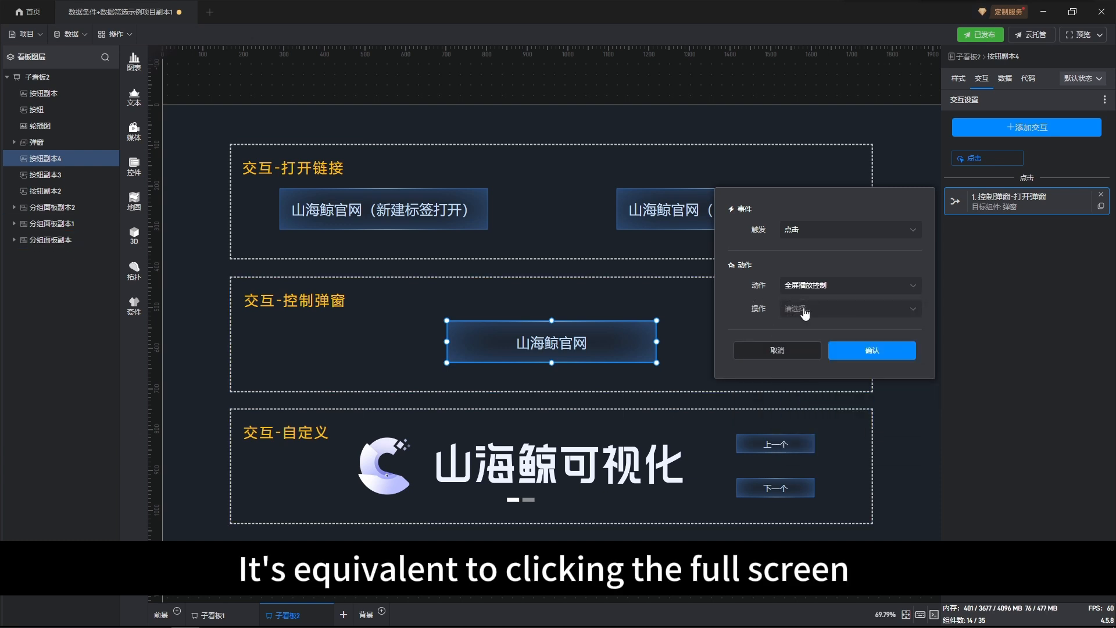
{"action": "left_click", "coordinate": [854, 315]}
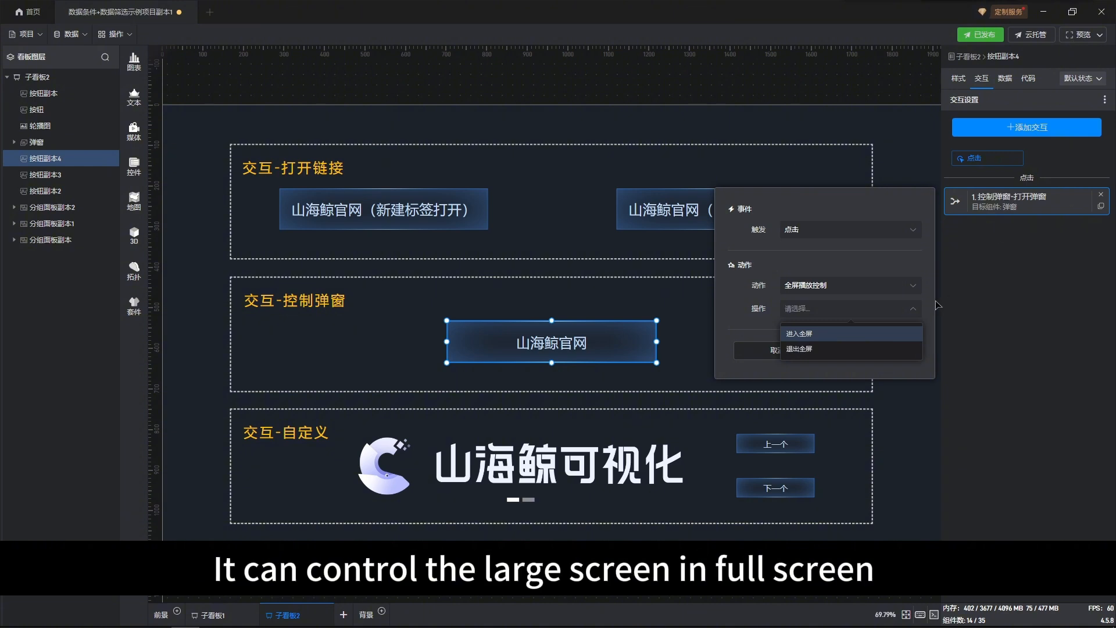
Step: Try 修改项目参数 as the action of the same interaction and check its parameter name options
{"action": "left_click", "coordinate": [903, 292]}
{"action": "left_click", "coordinate": [902, 290]}
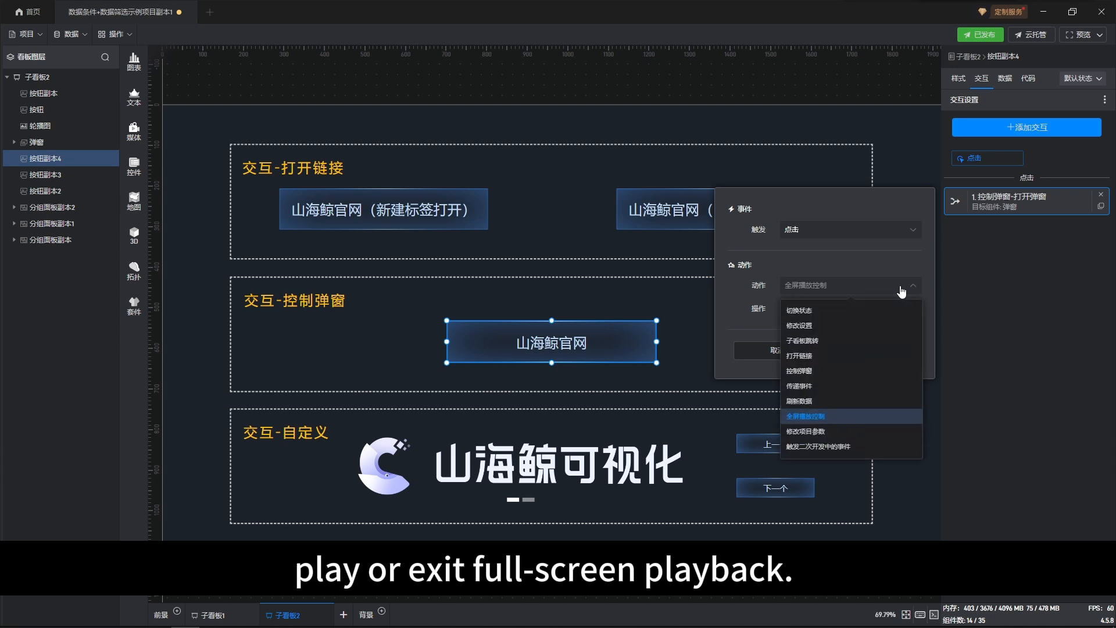
{"action": "scroll", "coordinate": [837, 418], "scroll_direction": "down", "scroll_amount": 1}
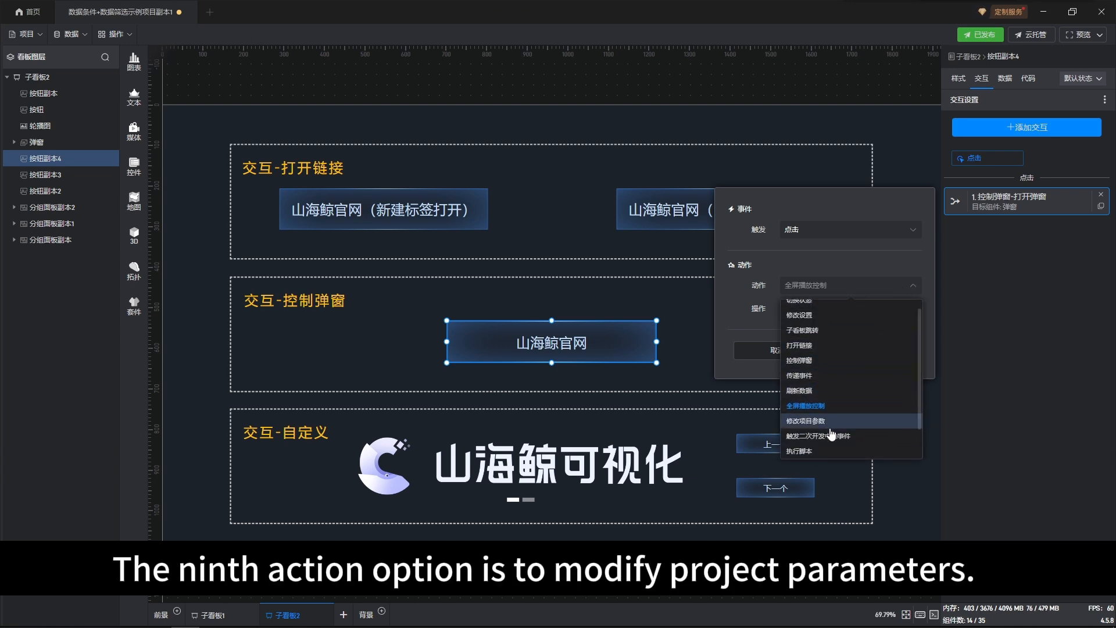
{"action": "left_click", "coordinate": [833, 395]}
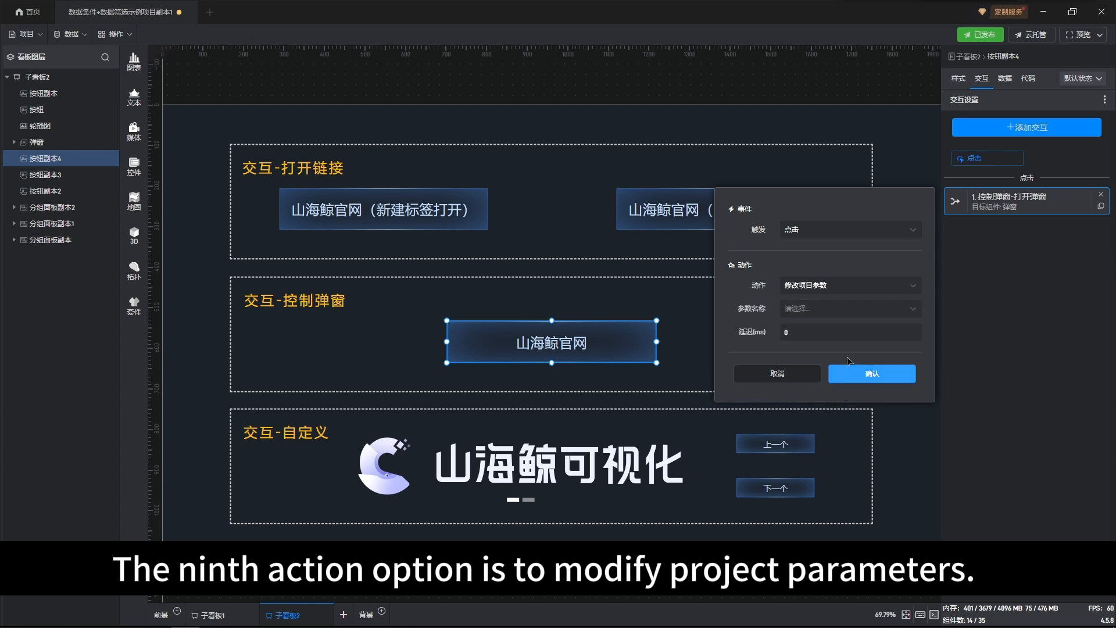
{"action": "left_click", "coordinate": [919, 312]}
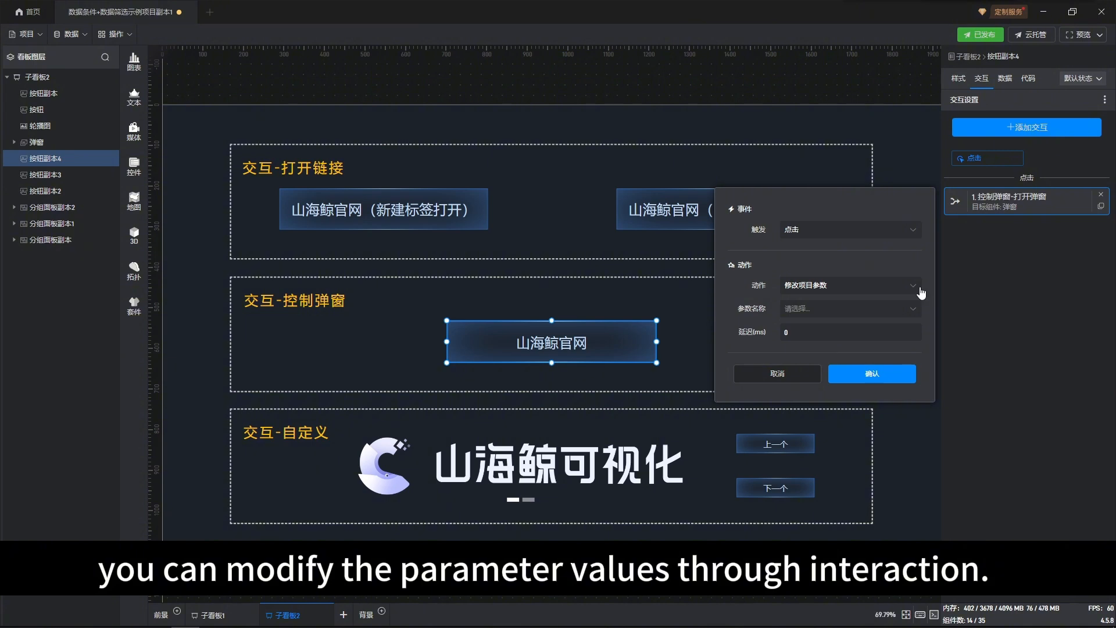
Step: Try 空动作 as the interaction's action, cancel the changes, and deselect the button
{"action": "left_click", "coordinate": [916, 290]}
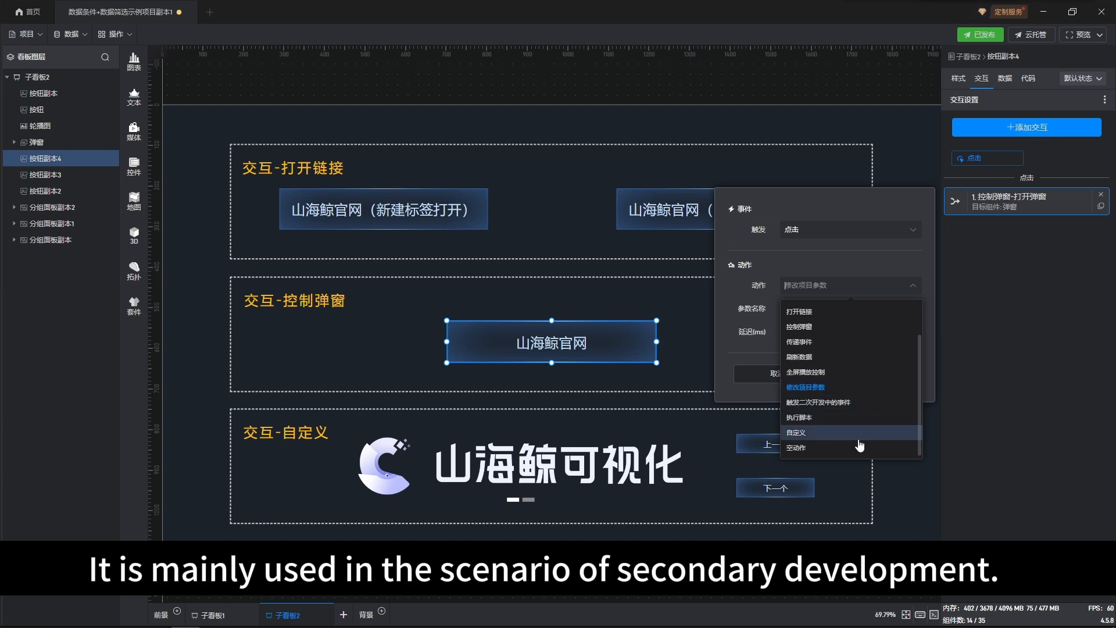
{"action": "left_click", "coordinate": [808, 447]}
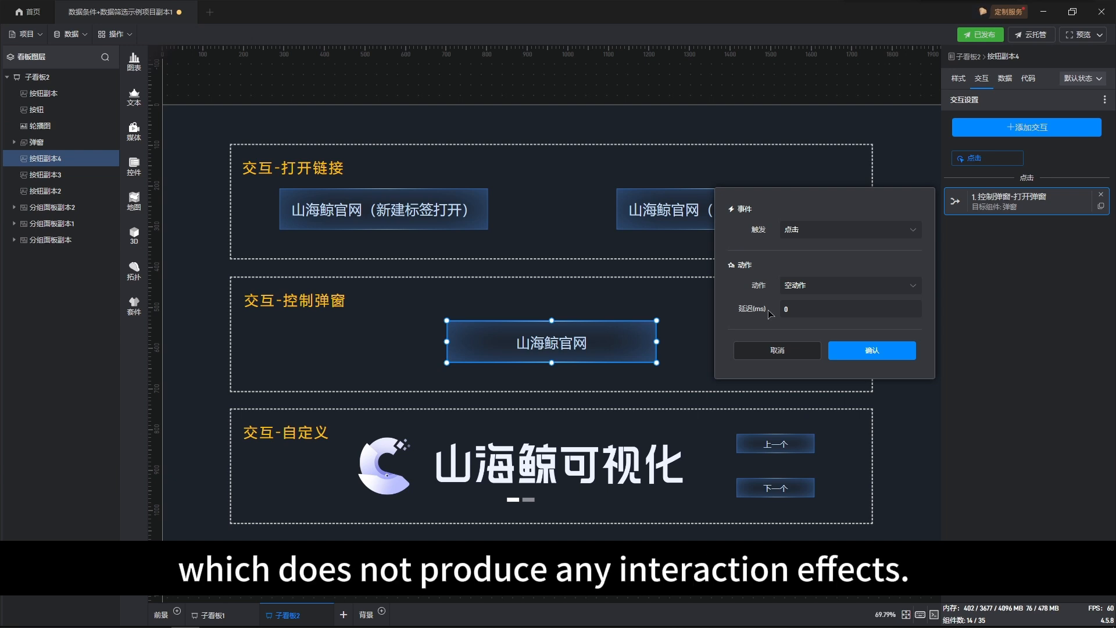
{"action": "left_click", "coordinate": [794, 349]}
{"action": "left_click", "coordinate": [910, 347]}
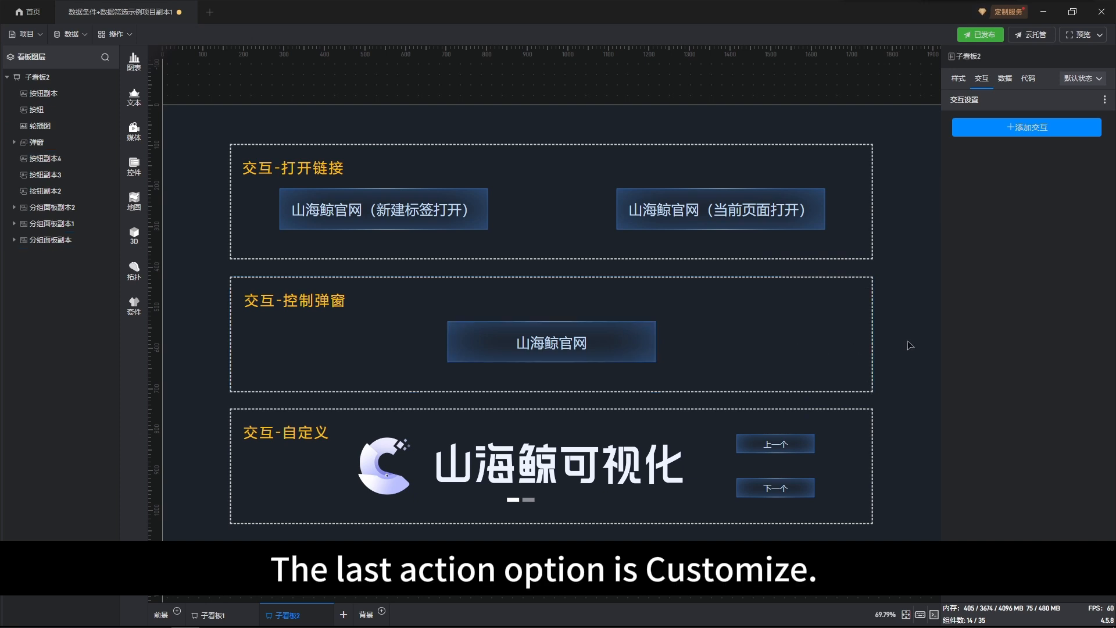
Step: Open the 切换轮播图片 interaction of the 上一个 button in the 交互-自定义 section and examine its action options
{"action": "left_click", "coordinate": [790, 441]}
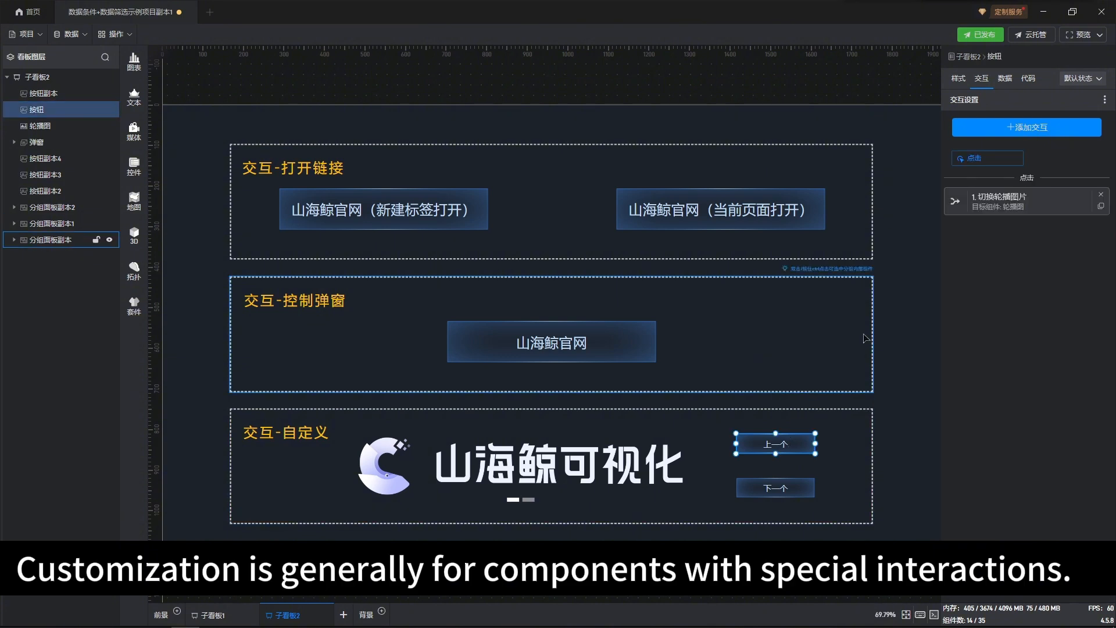
{"action": "left_click", "coordinate": [978, 202]}
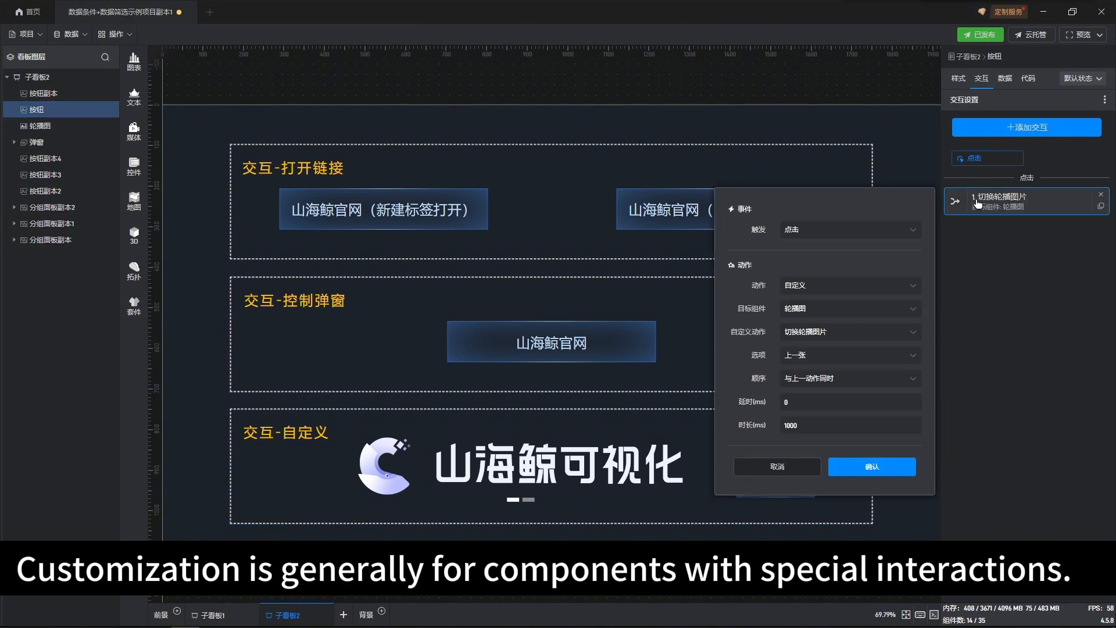
{"action": "left_click", "coordinate": [913, 286]}
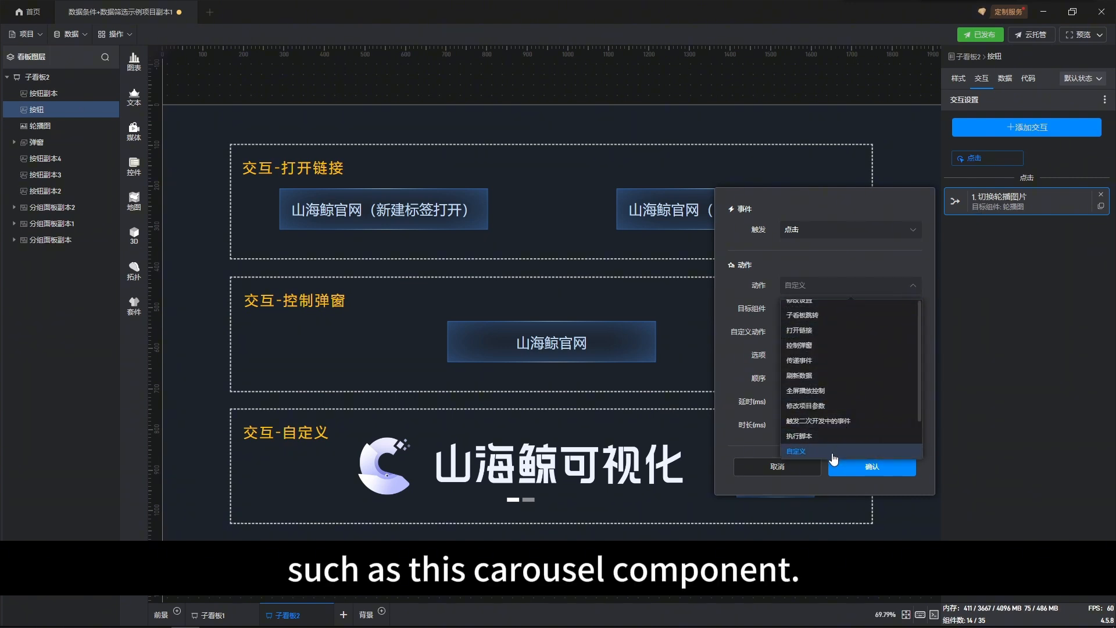
{"action": "left_click", "coordinate": [926, 281]}
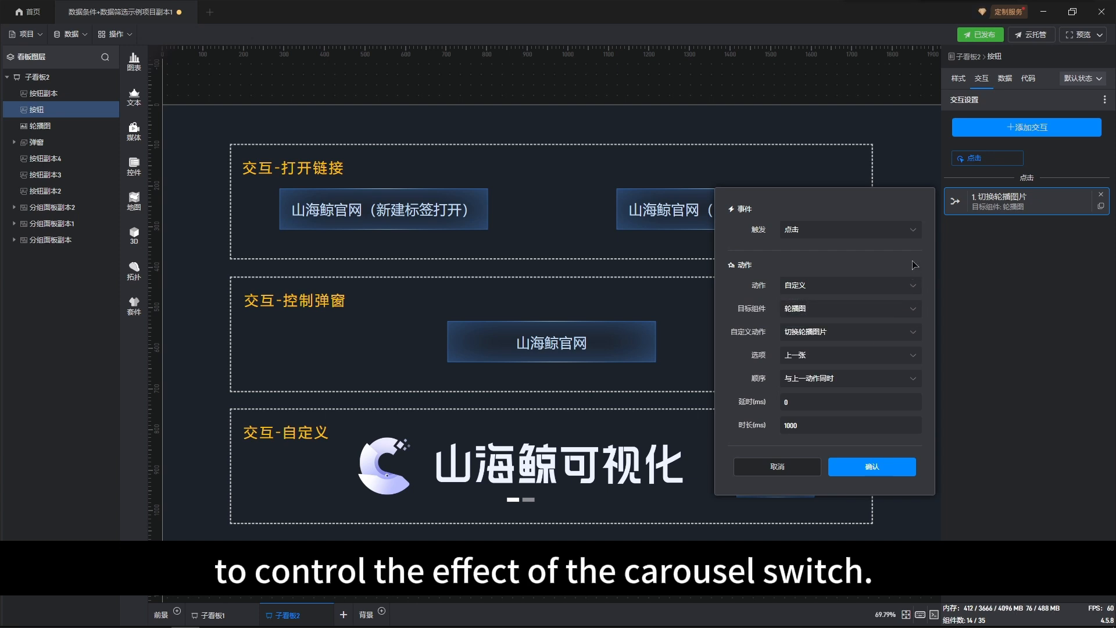
Step: Examine the target component and custom action options of the 上一个 button's interaction, and confirm it unchanged
{"action": "left_click", "coordinate": [917, 310]}
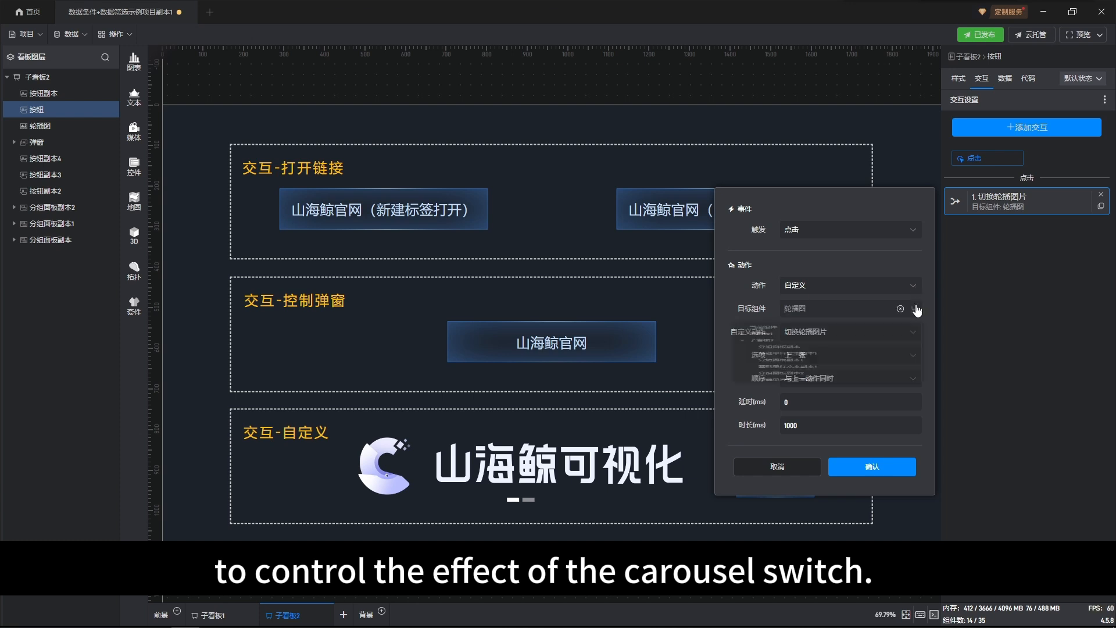
{"action": "left_click", "coordinate": [916, 310]}
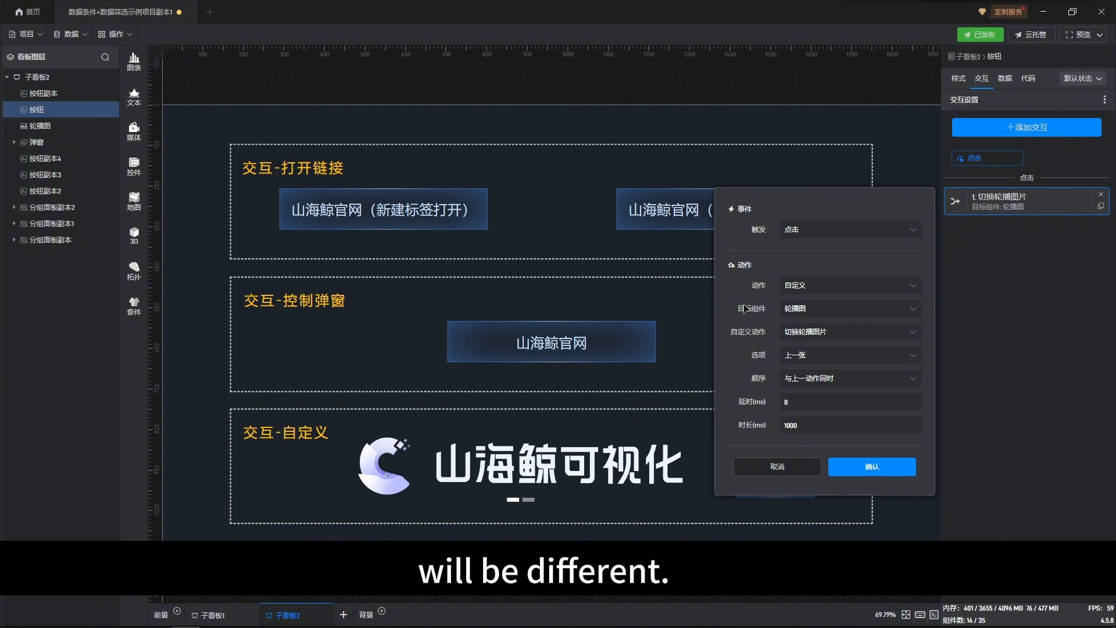
{"action": "left_click", "coordinate": [875, 326]}
{"action": "left_click", "coordinate": [881, 326]}
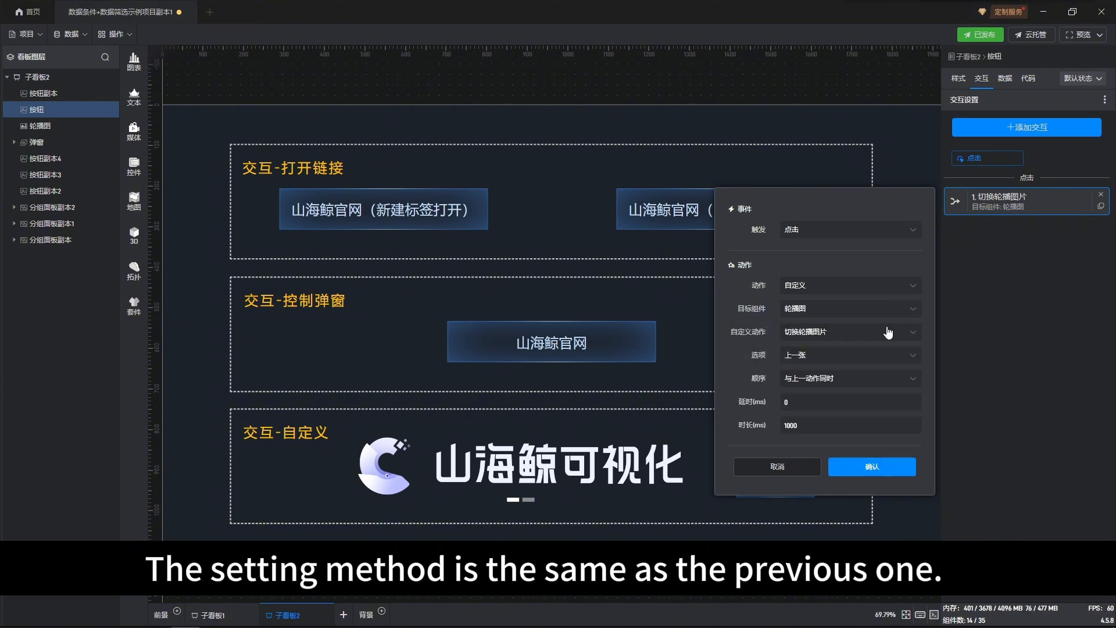
{"action": "left_click", "coordinate": [888, 332]}
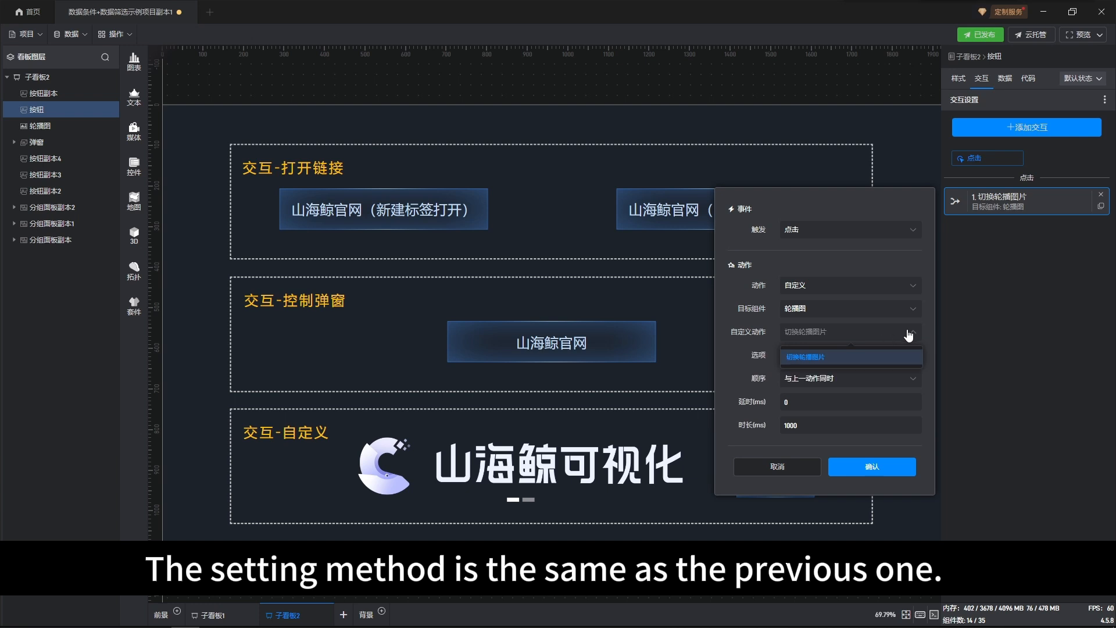
{"action": "left_click", "coordinate": [913, 333]}
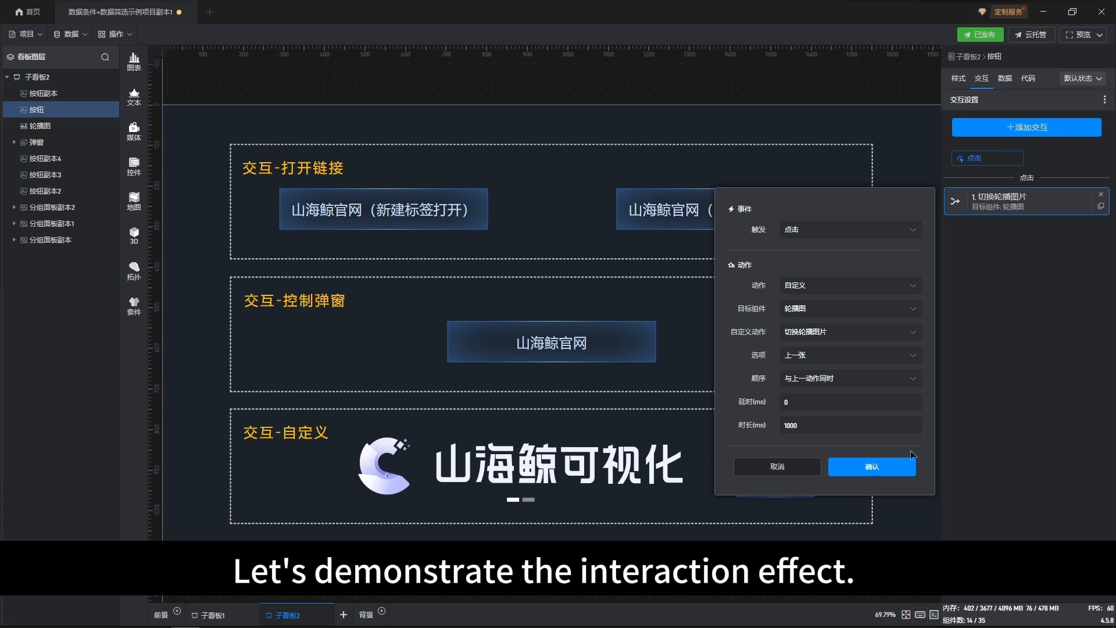
{"action": "left_click", "coordinate": [899, 467]}
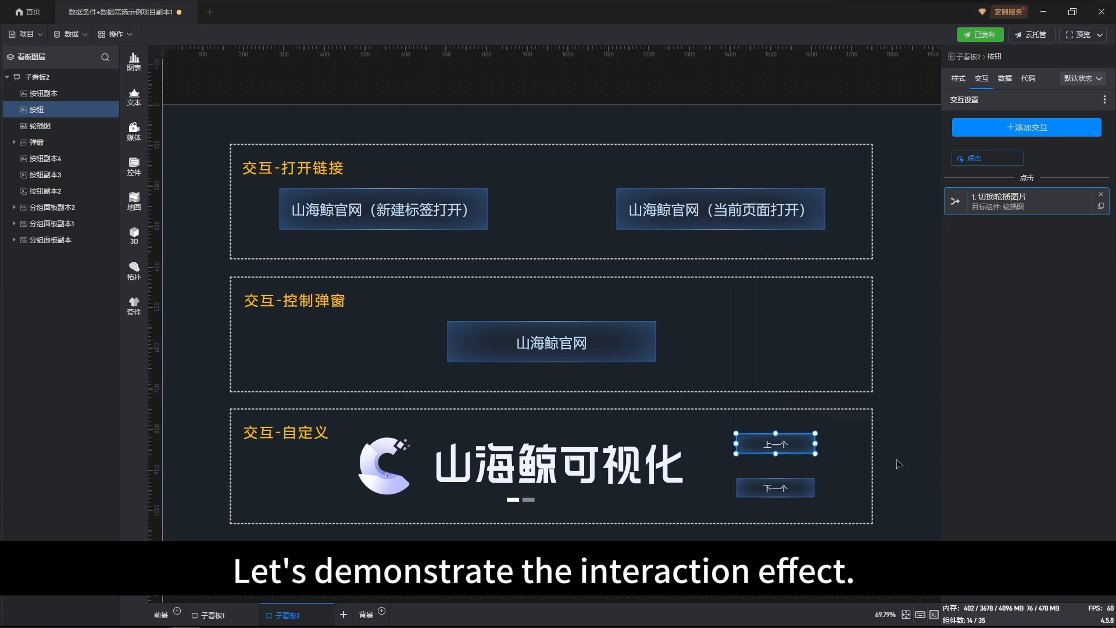
Step: Test the 下一个 and 上一个 buttons by switching the carousel images forward and back
{"action": "left_click", "coordinate": [788, 489]}
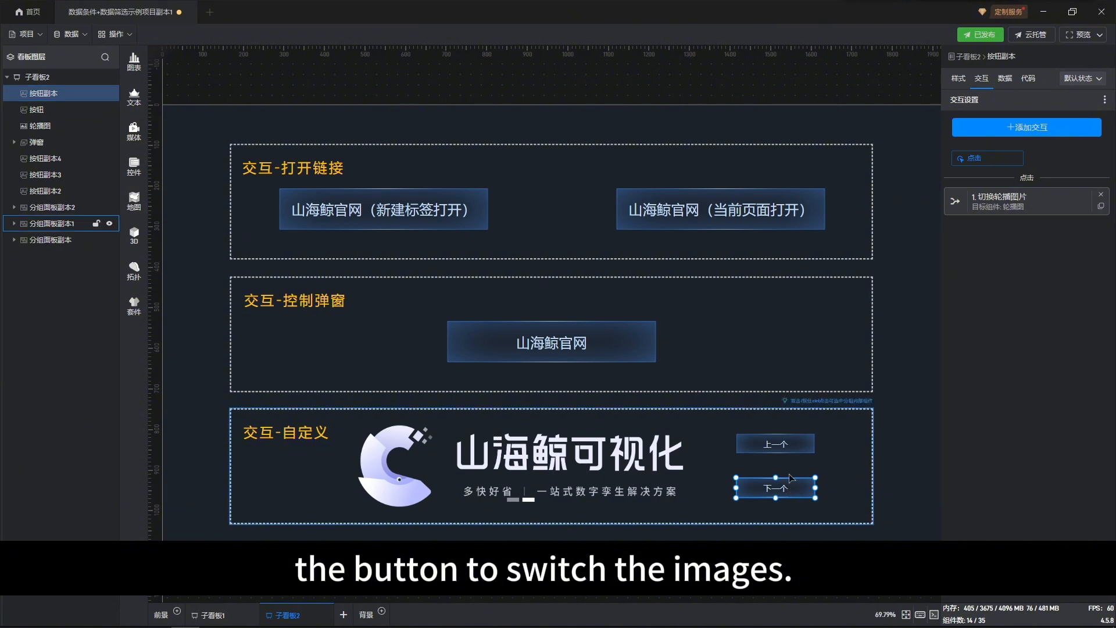
{"action": "left_click", "coordinate": [796, 445]}
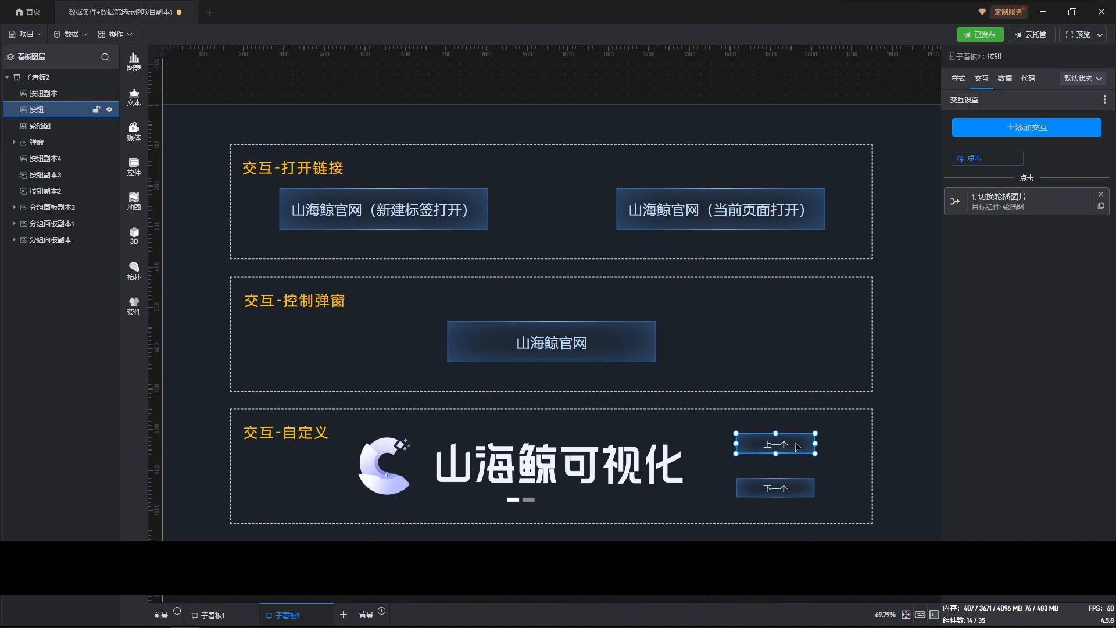
{"action": "left_click", "coordinate": [797, 488]}
{"action": "double_click", "coordinate": [794, 483]}
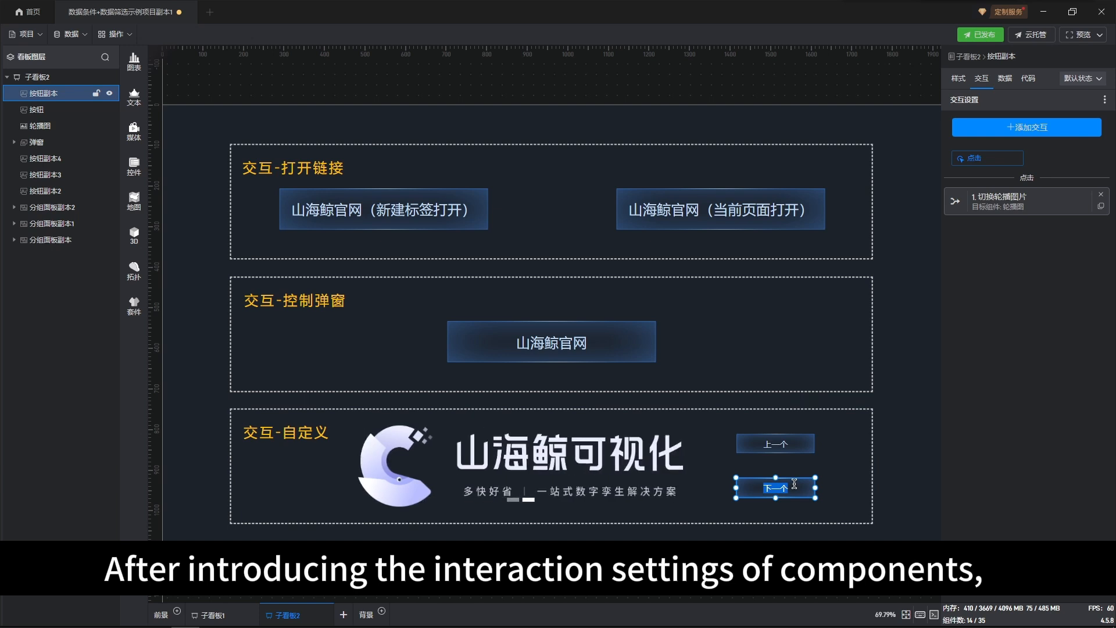
{"action": "left_click", "coordinate": [790, 445]}
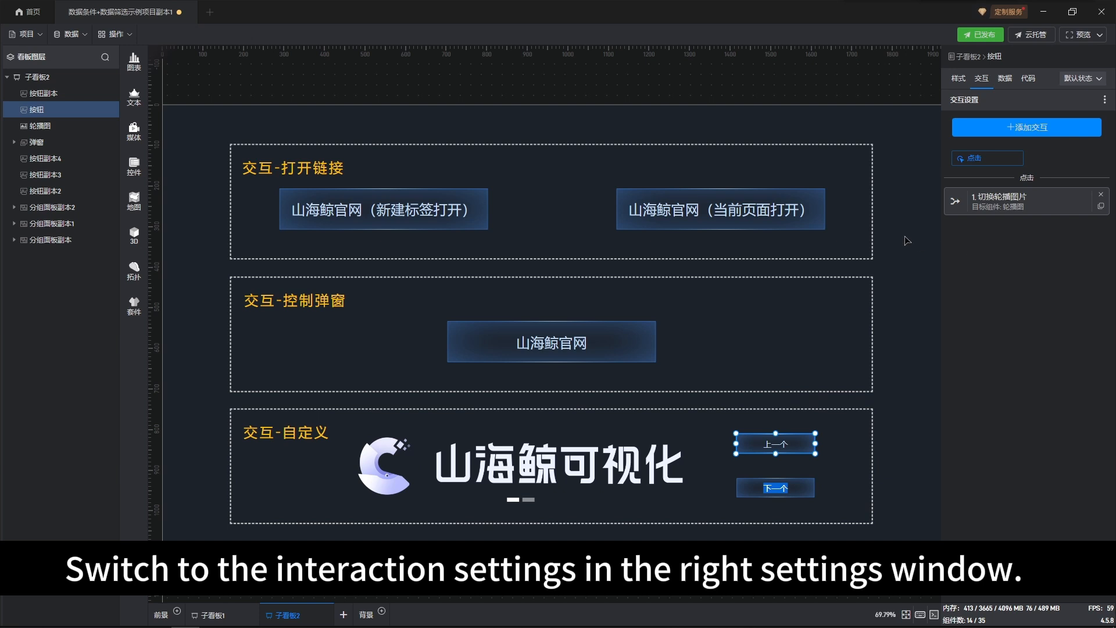
Step: Start a new interaction on the sub-board 子看板2 itself and view its trigger event options
{"action": "left_click", "coordinate": [899, 220]}
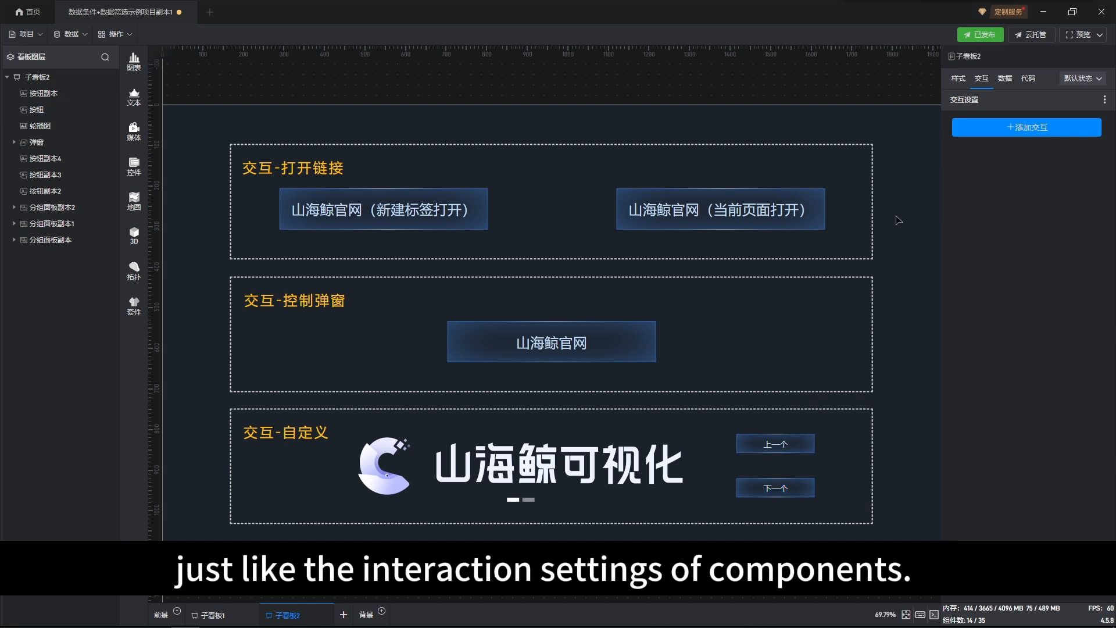
{"action": "left_click", "coordinate": [972, 134]}
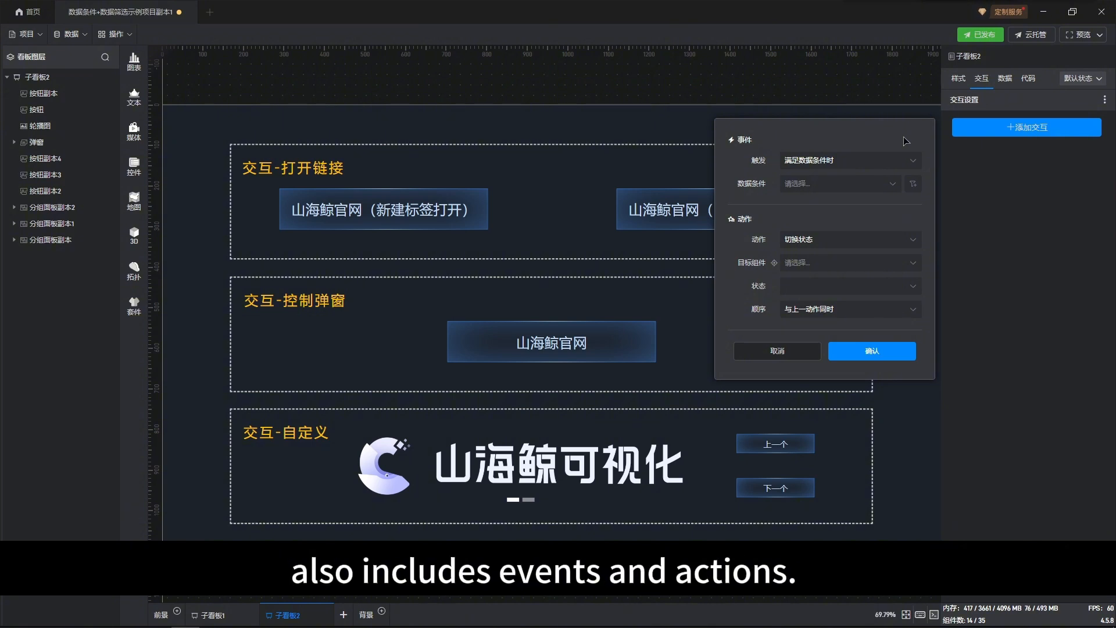
{"action": "left_click", "coordinate": [908, 167]}
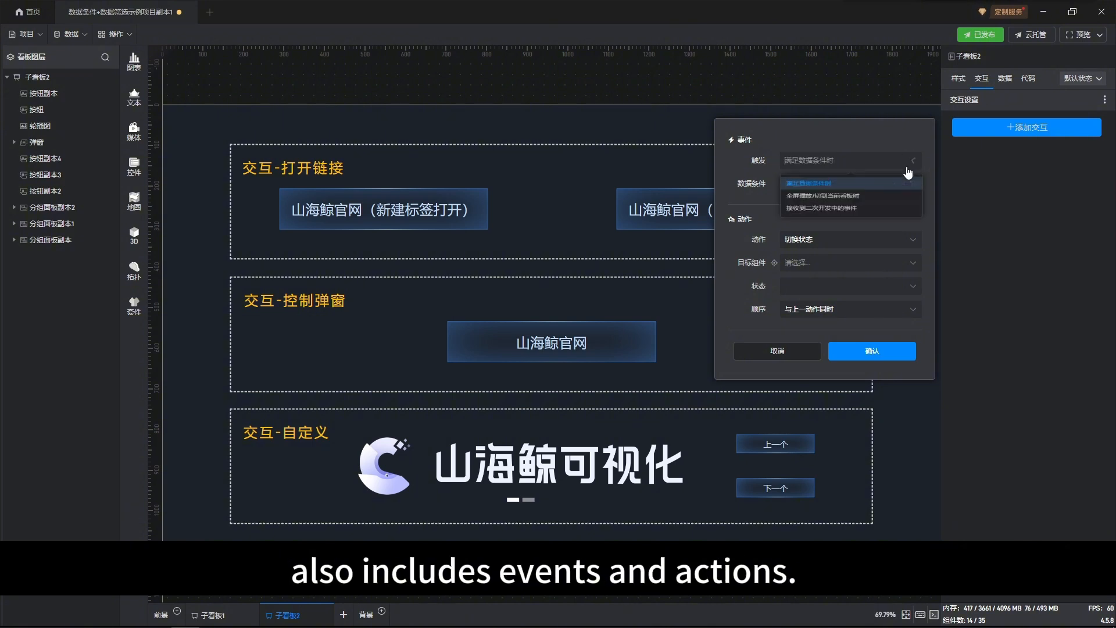